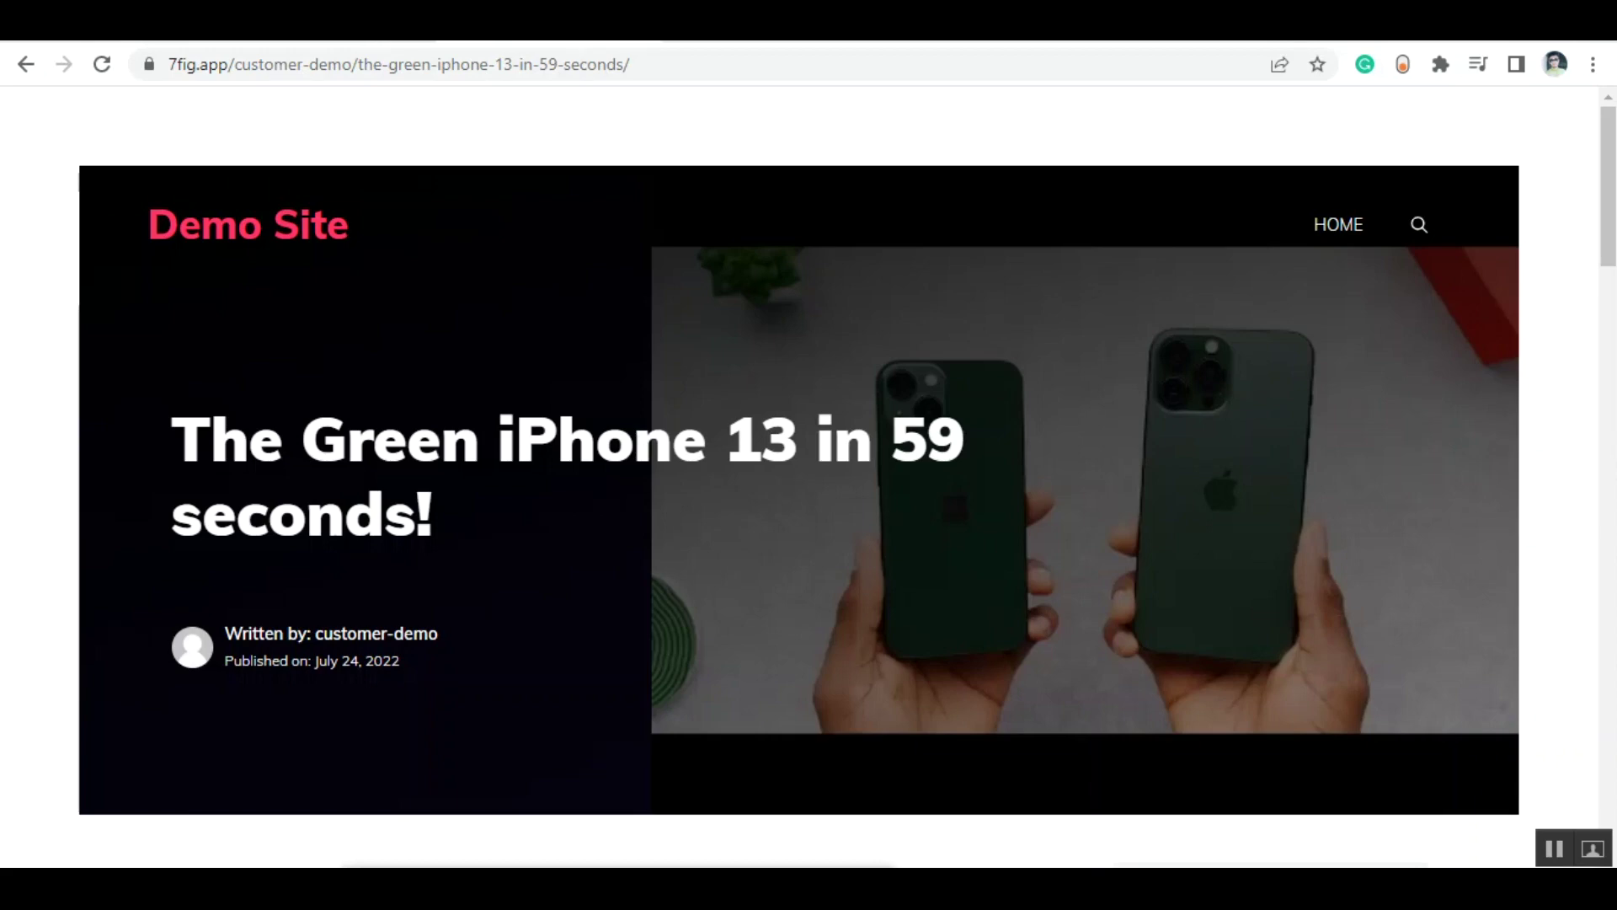
Scroll through the post, open the PDF request popup, then dismiss it.
scroll(1594, 346, down, 3)
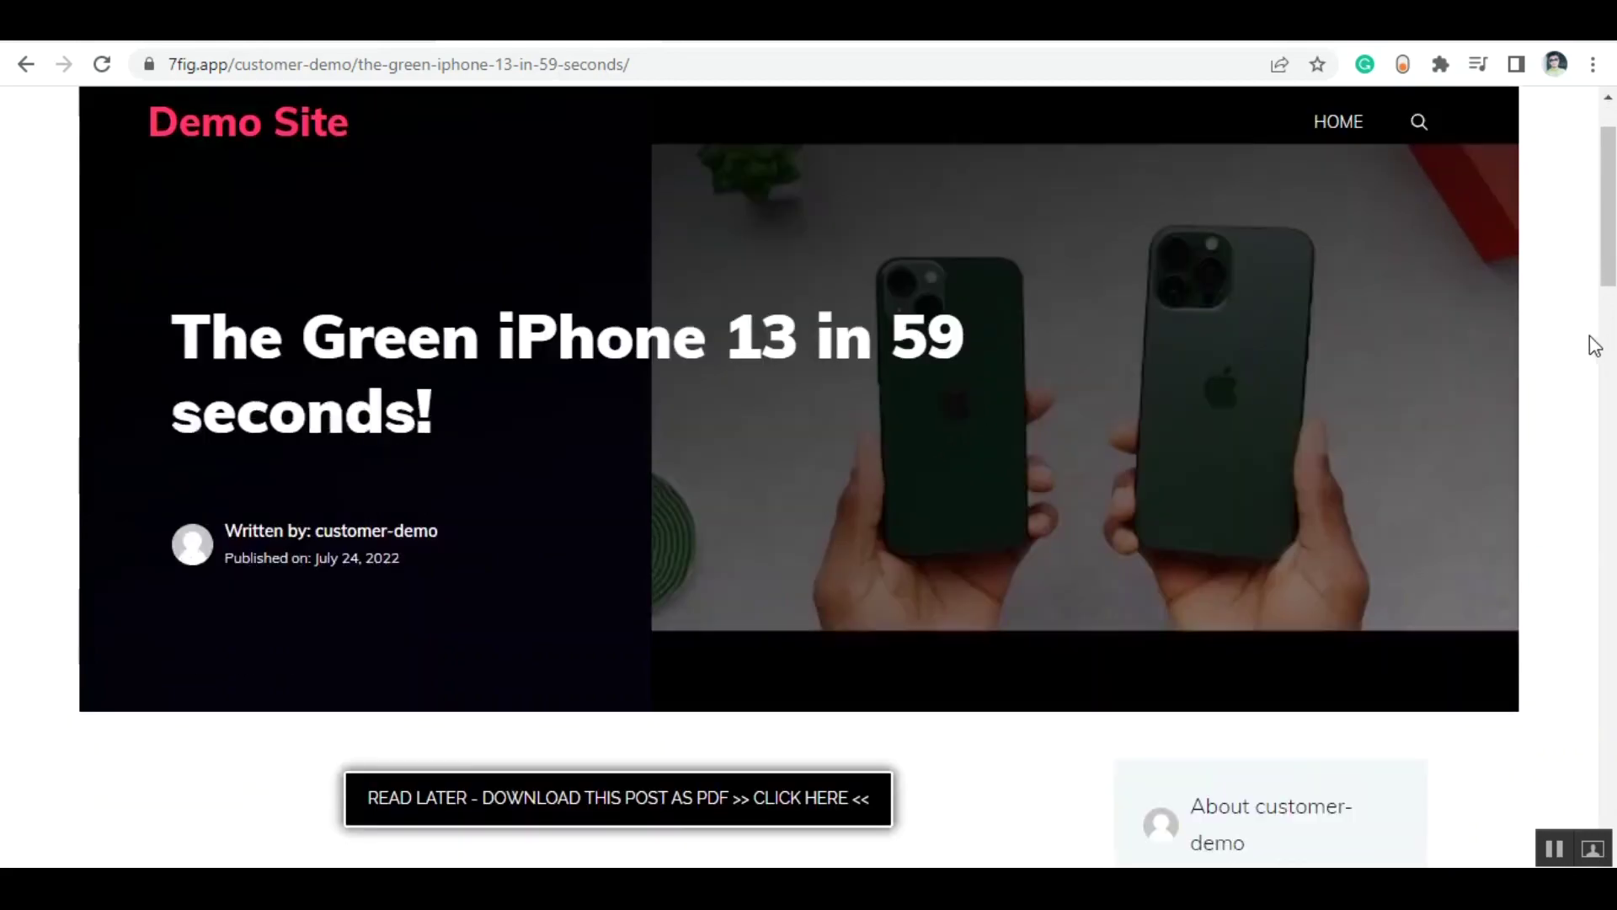
scroll(1594, 348, down, 6)
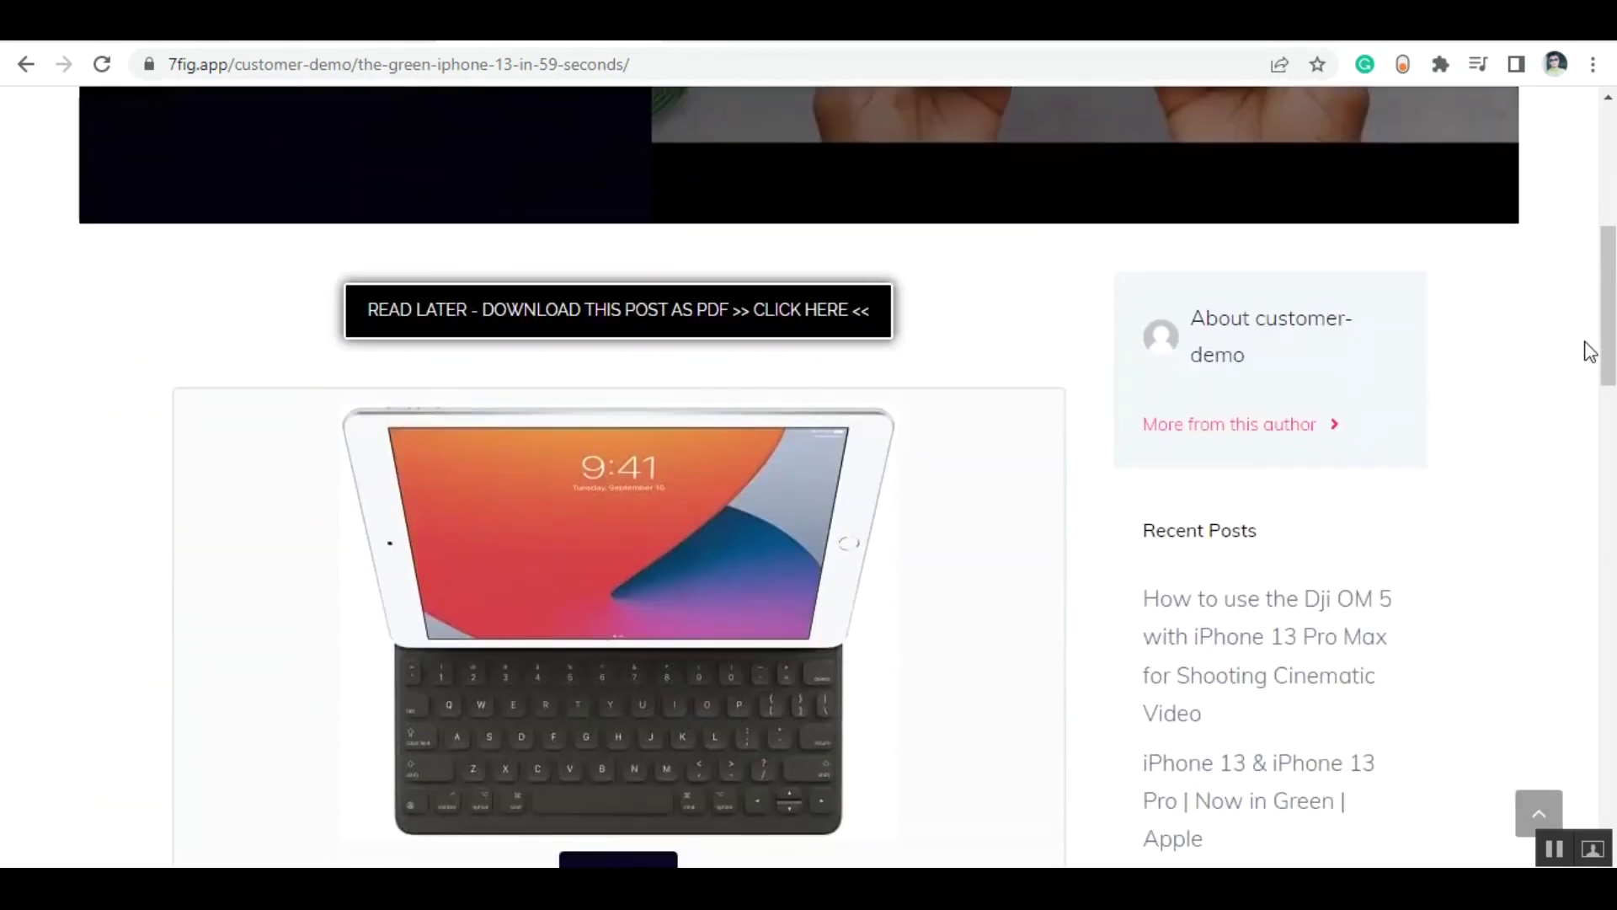
scroll(1590, 352, down, 7)
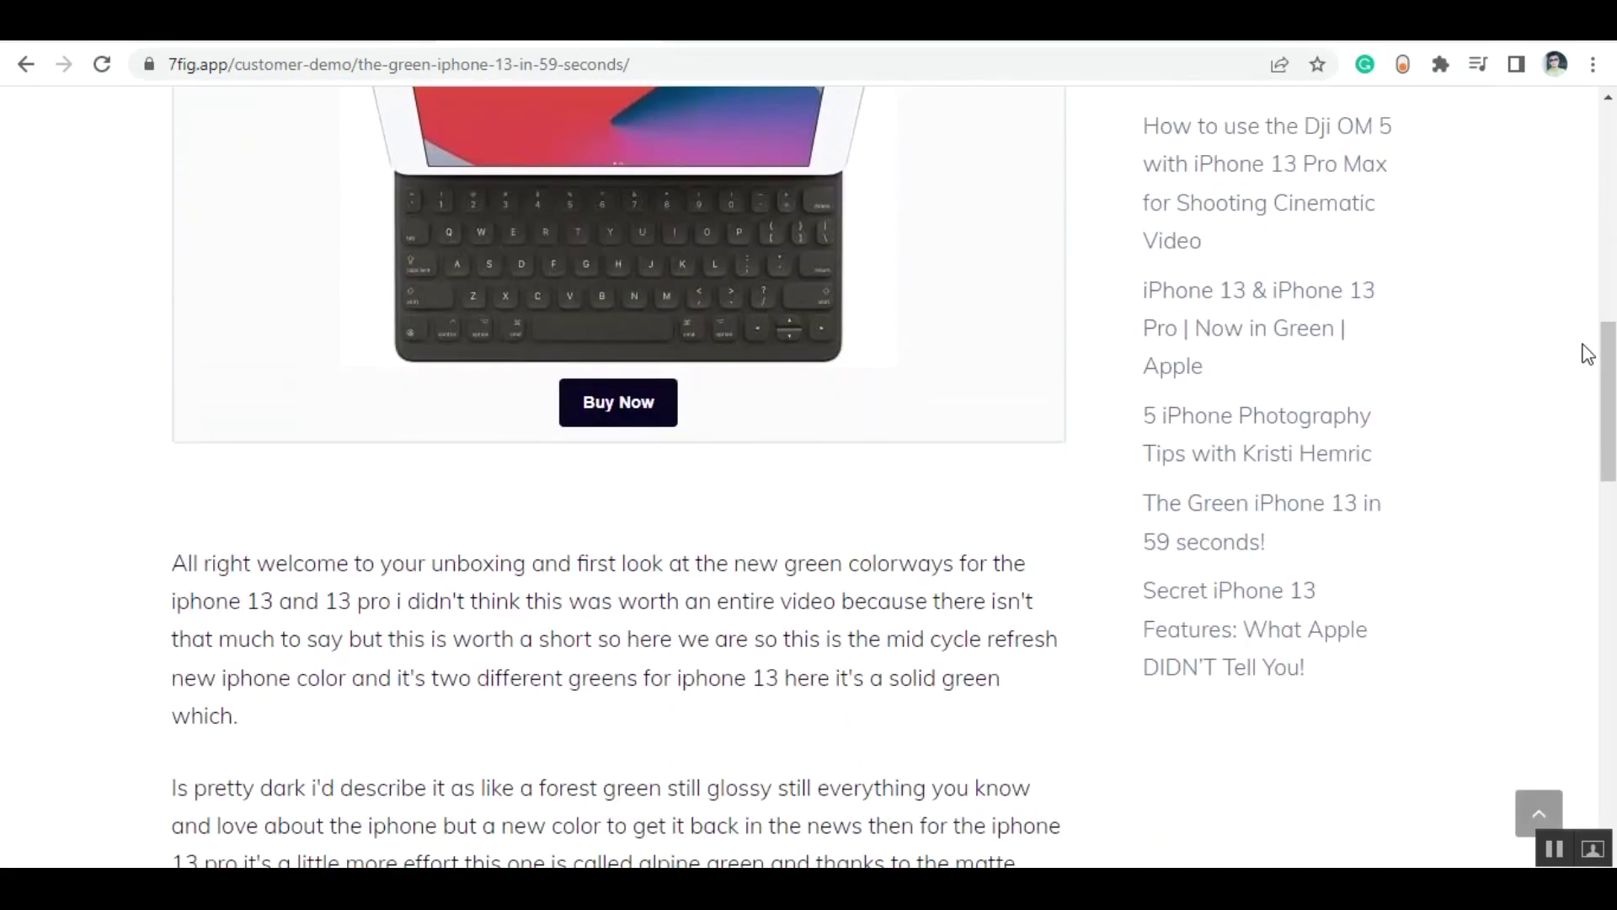
scroll(1588, 353, down, 1)
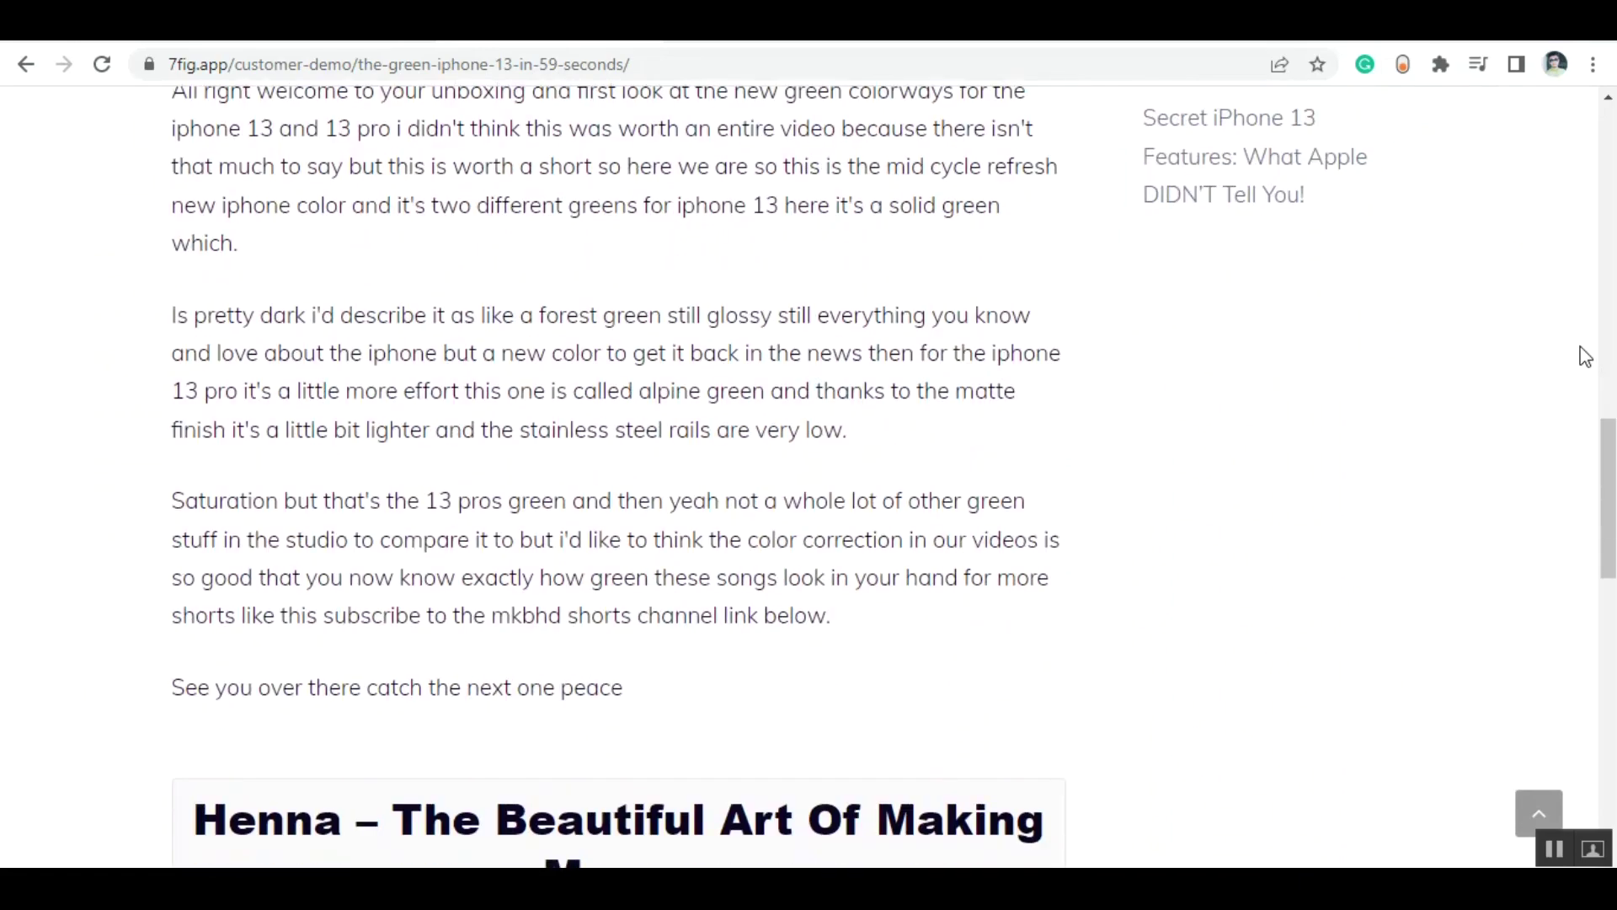
scroll(1586, 356, down, 5)
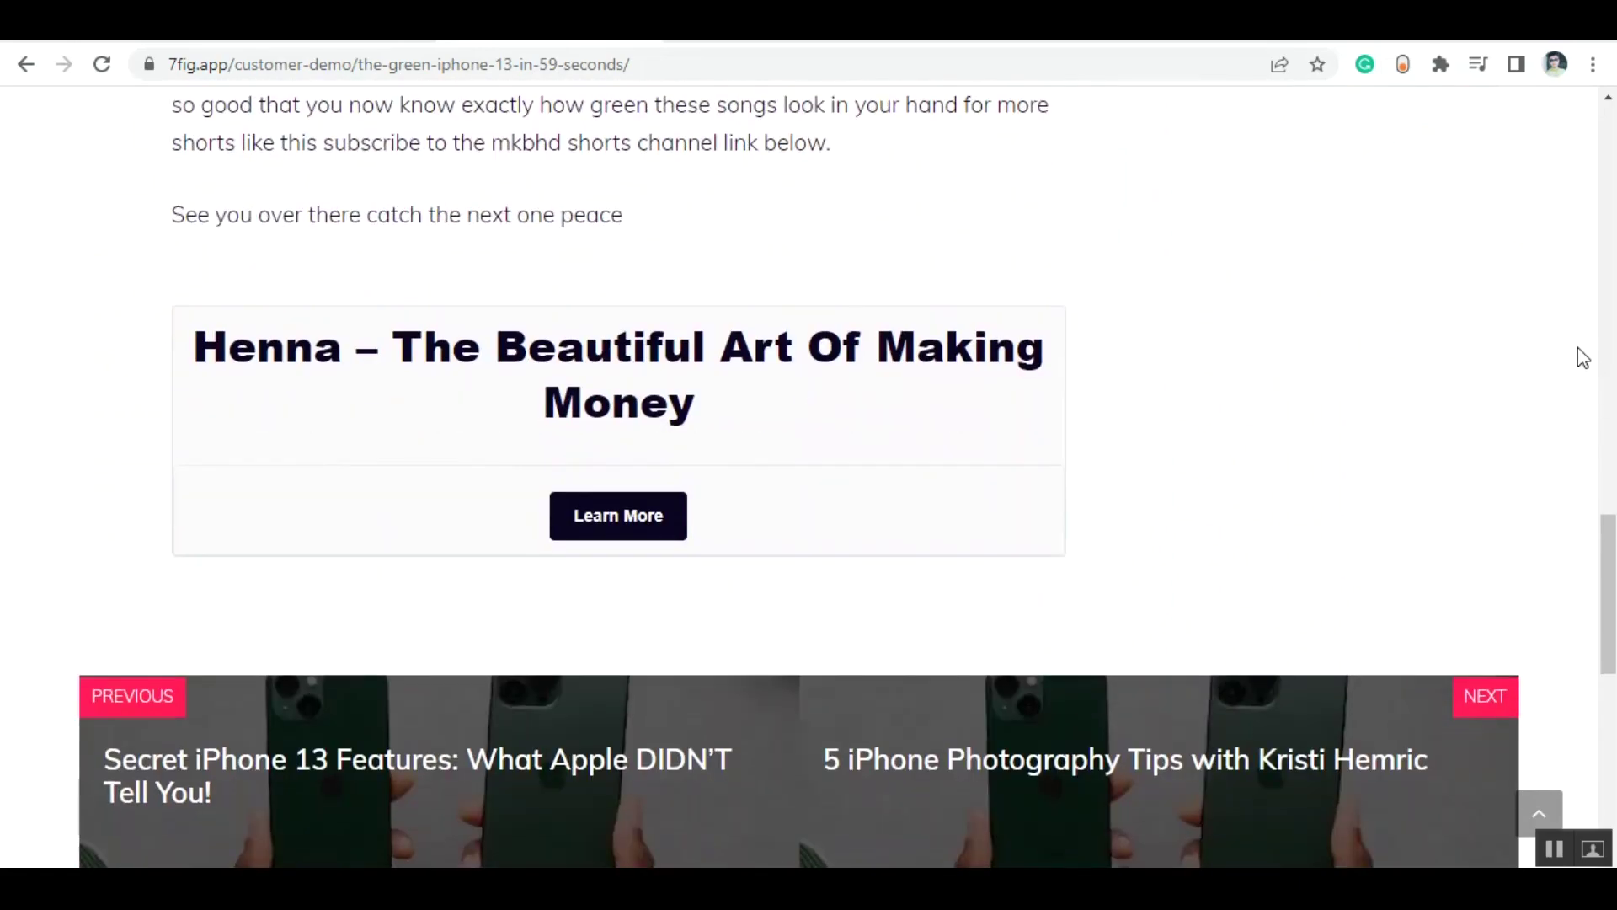
scroll(1577, 349, down, 3)
scroll(1577, 350, up, 6)
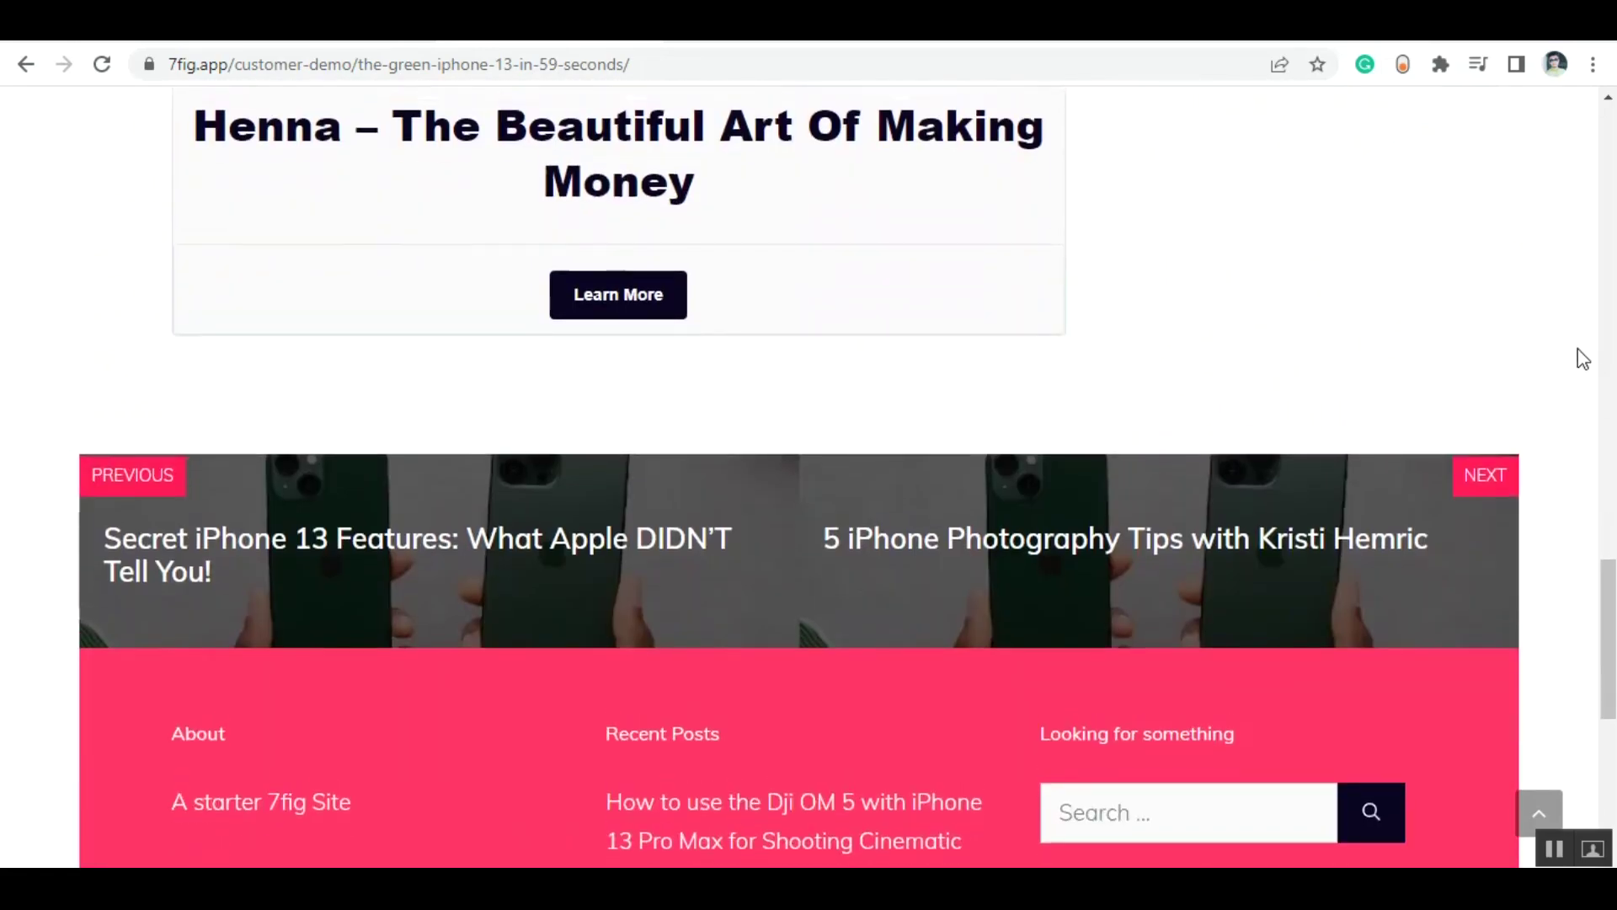
scroll(1583, 358, up, 15)
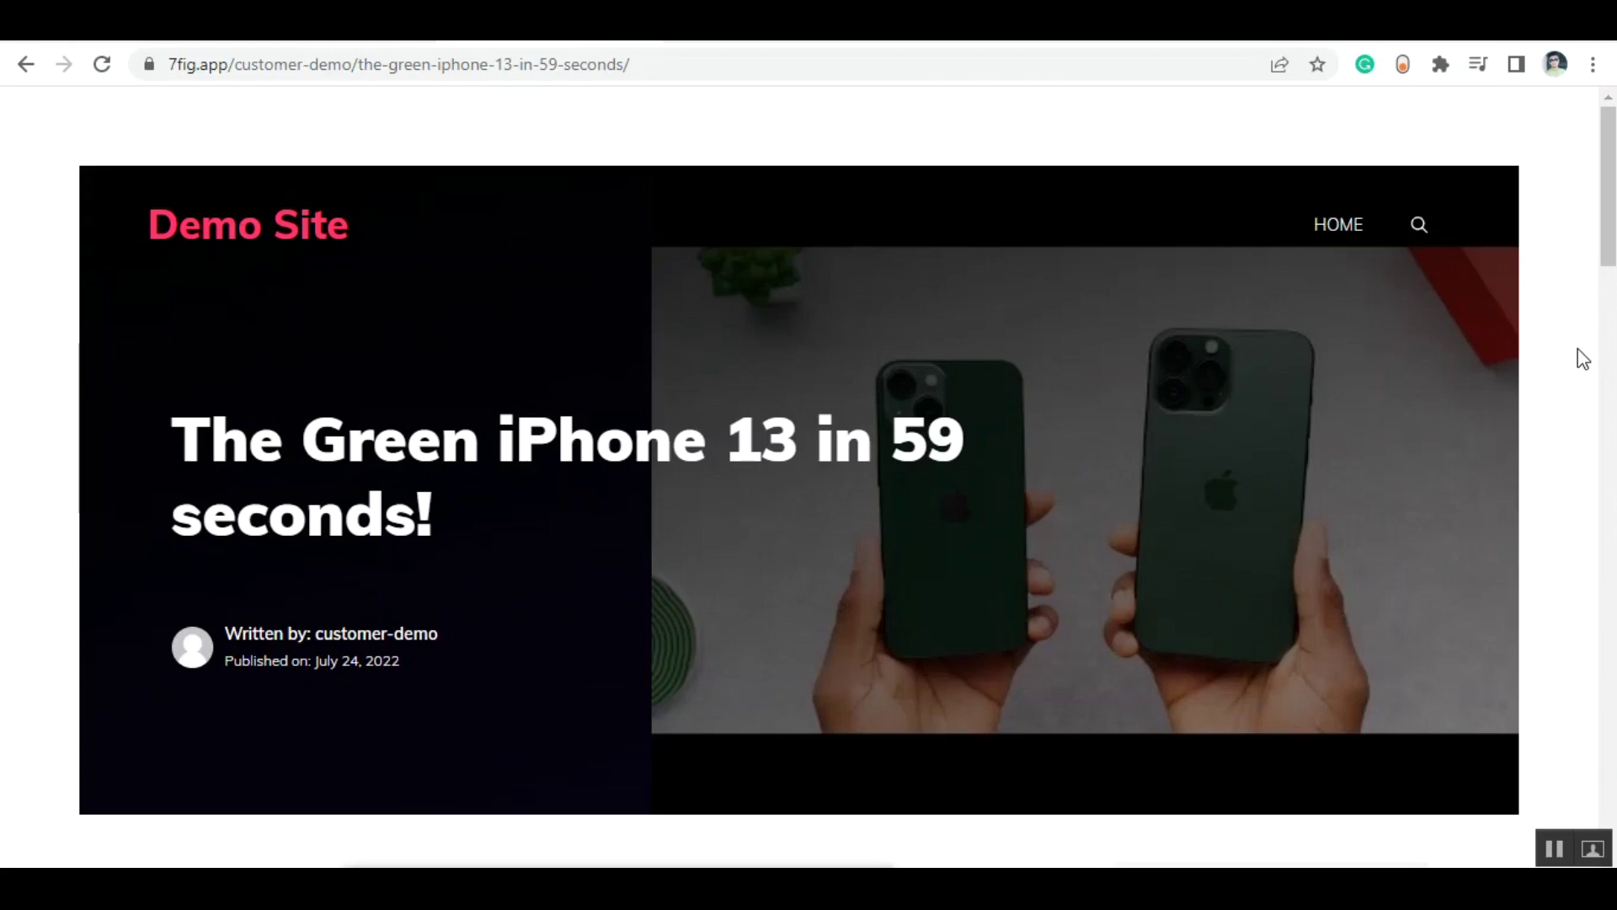
scroll(1557, 278, down, 6)
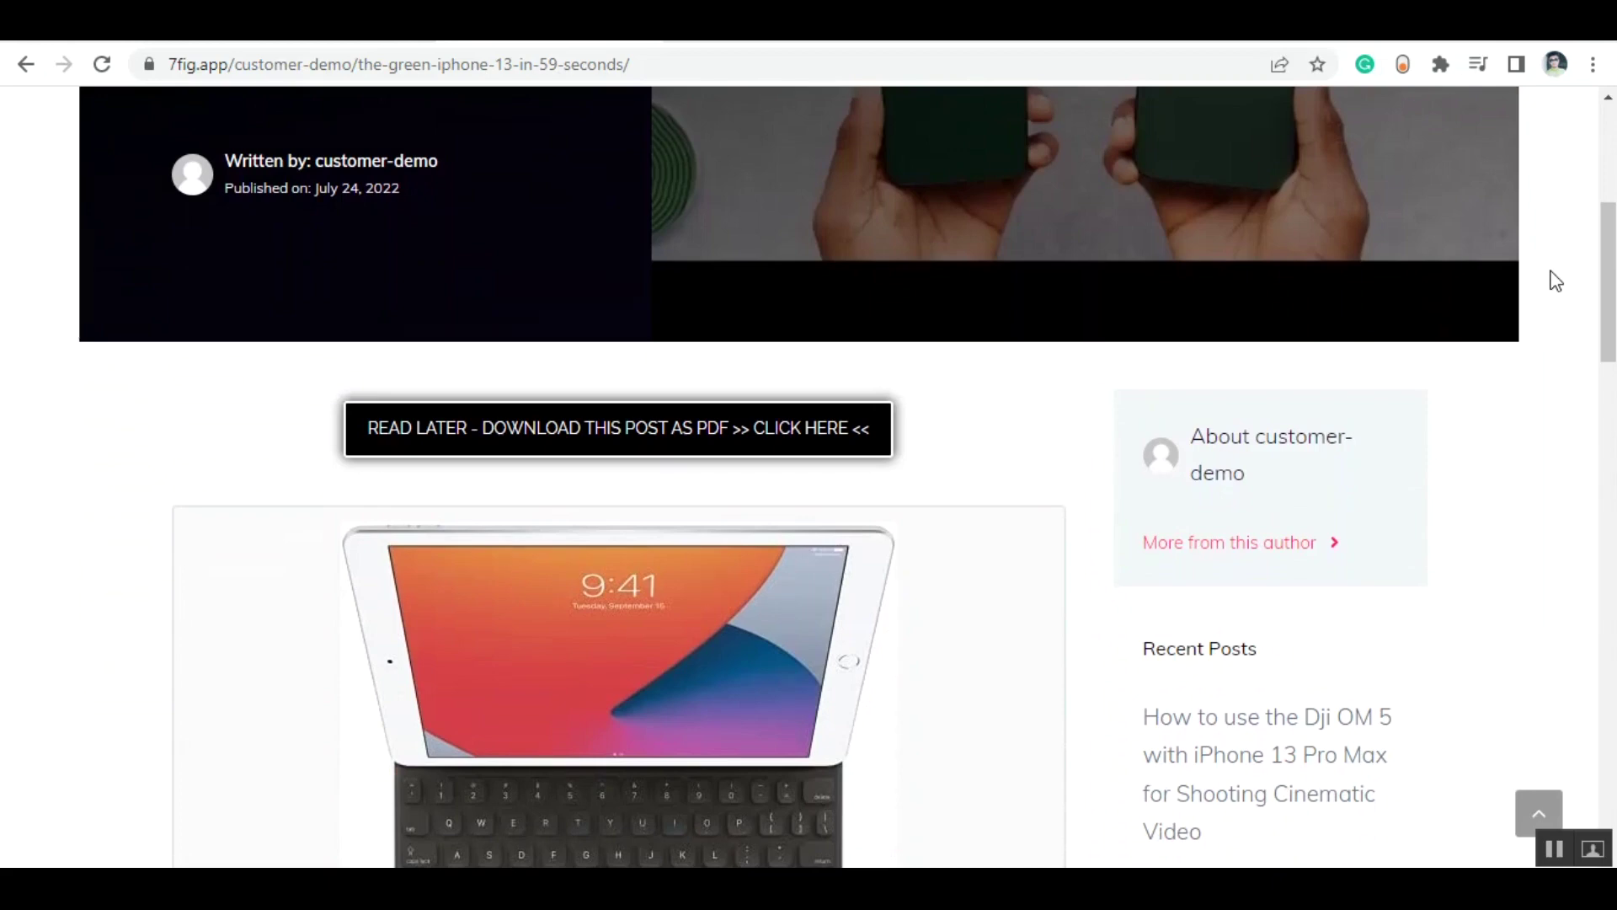
click(681, 458)
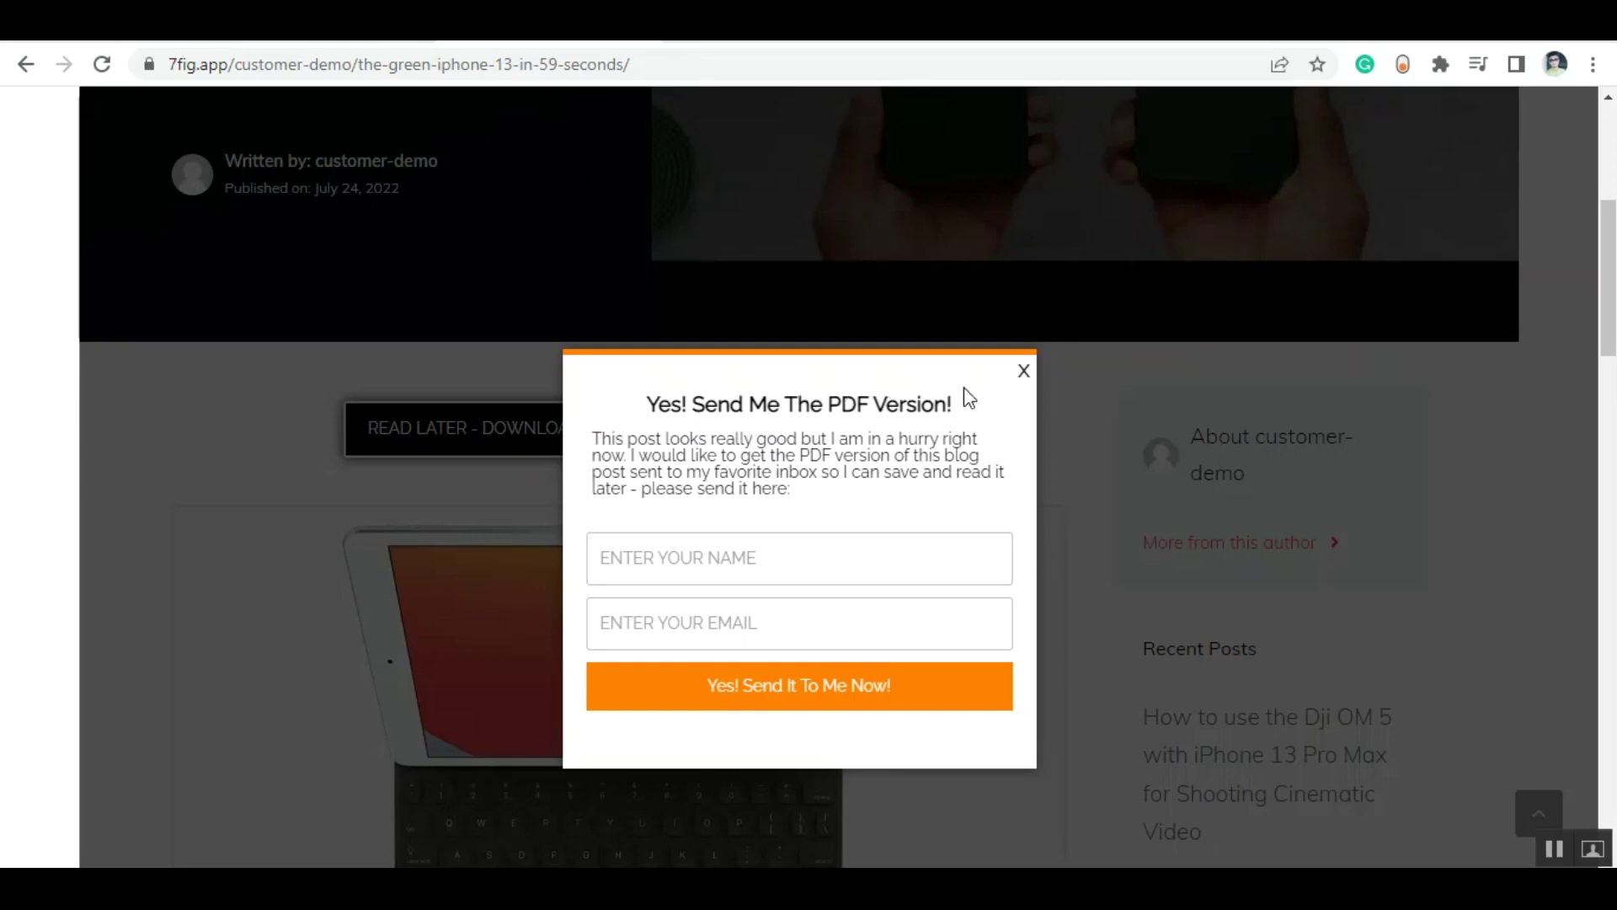
click(1024, 371)
Follow the iPad keyboard's Buy Now link to Amazon, then close that page.
scroll(1137, 351, up, 4)
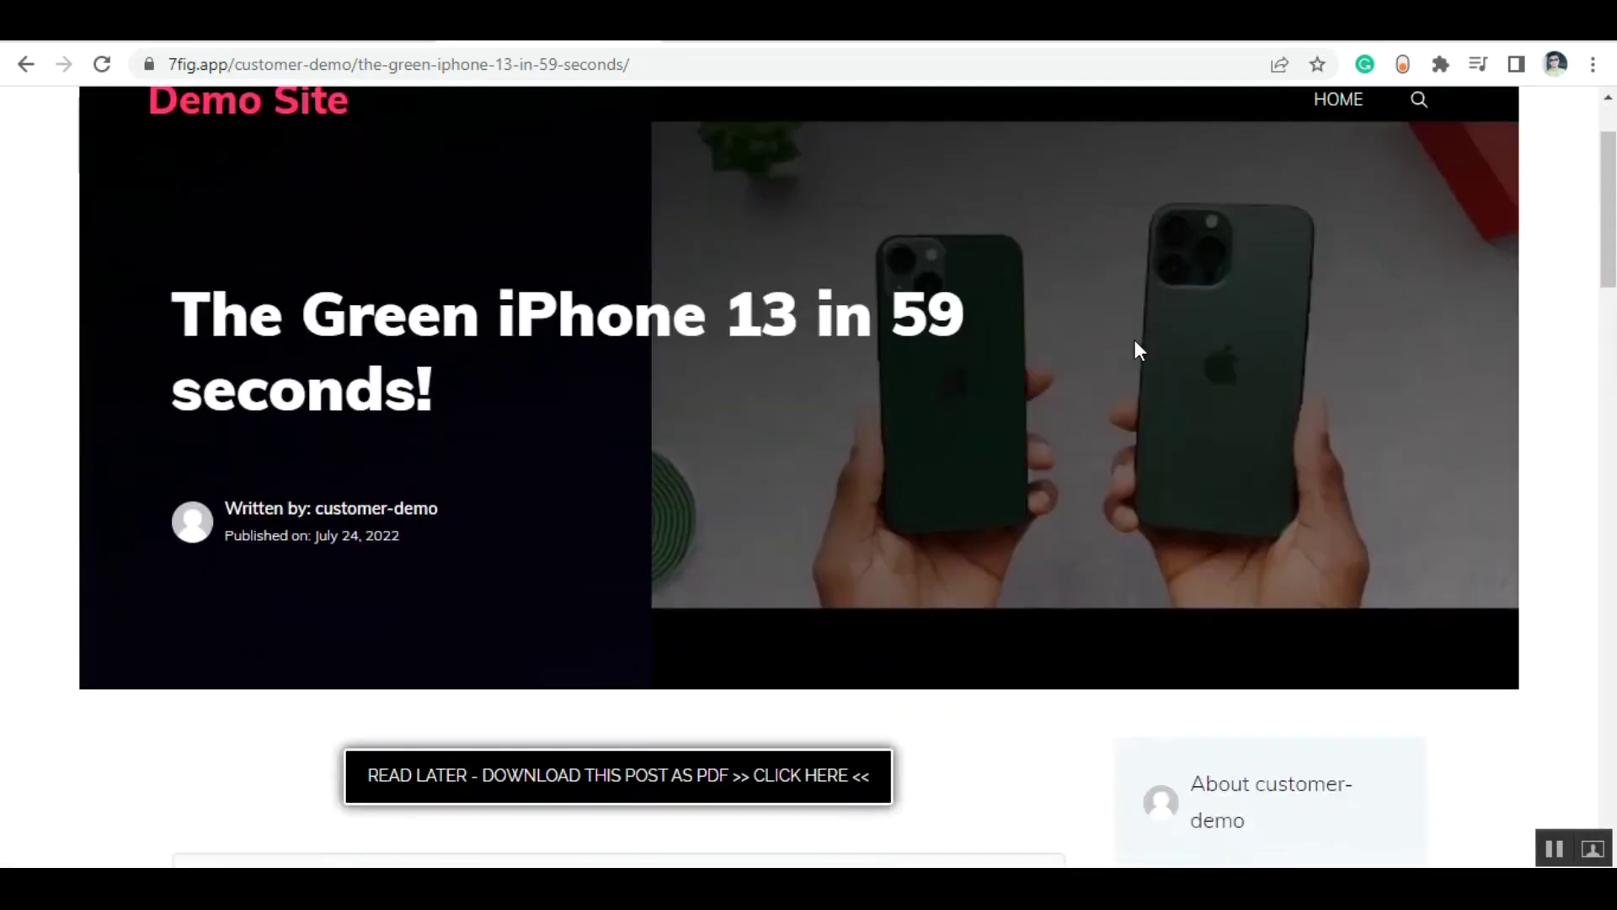
scroll(1137, 350, down, 4)
scroll(1138, 351, down, 3)
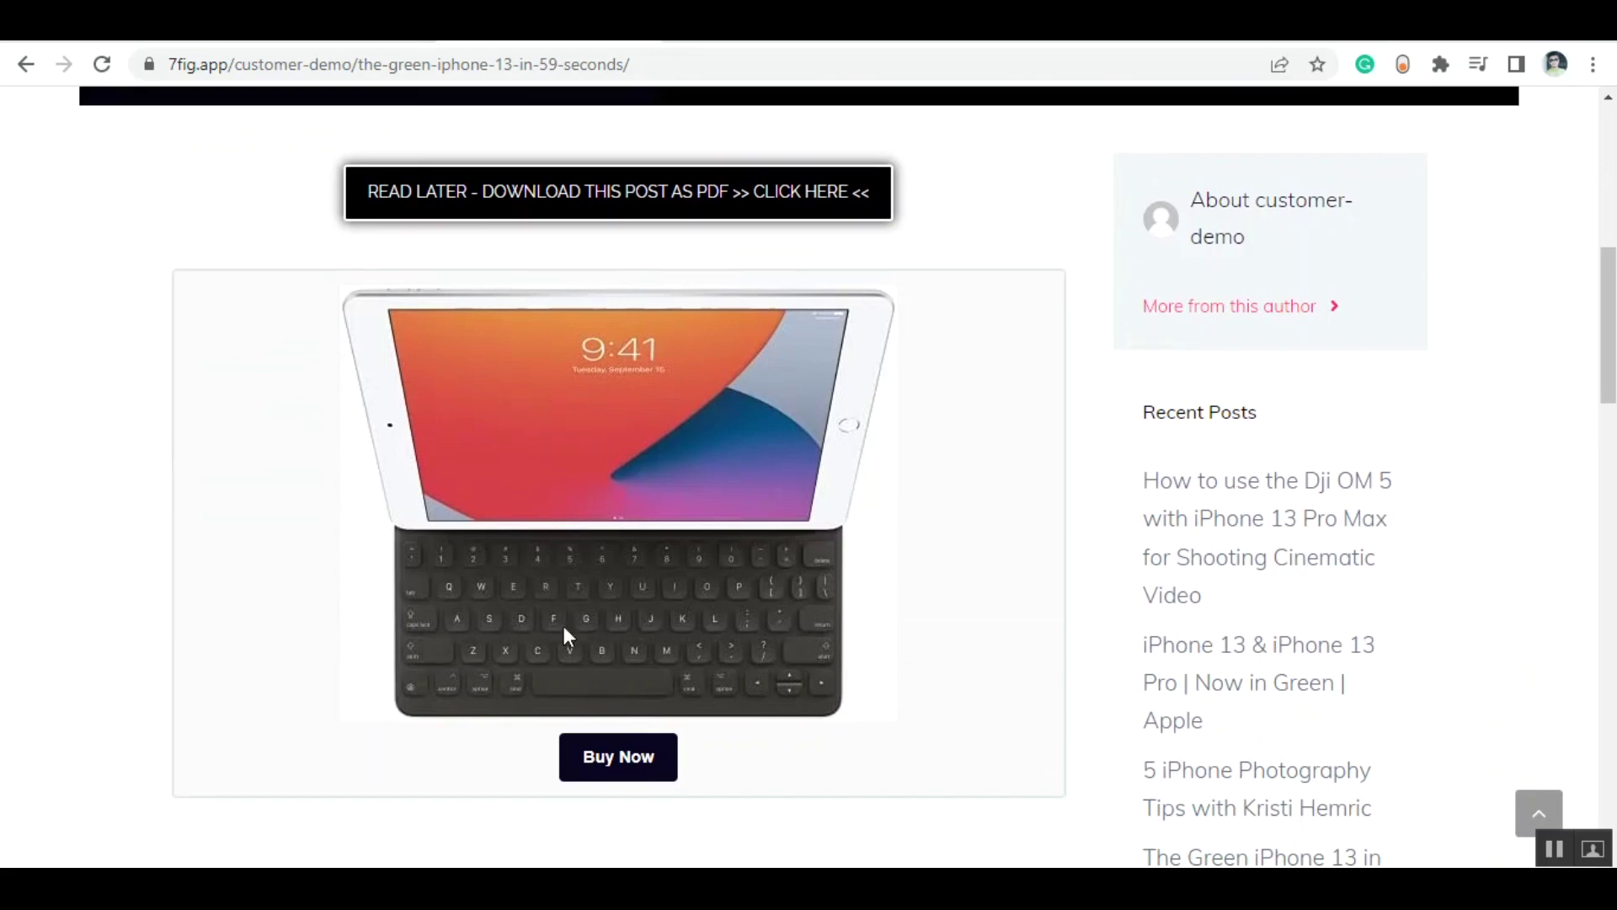
scroll(703, 537, down, 2)
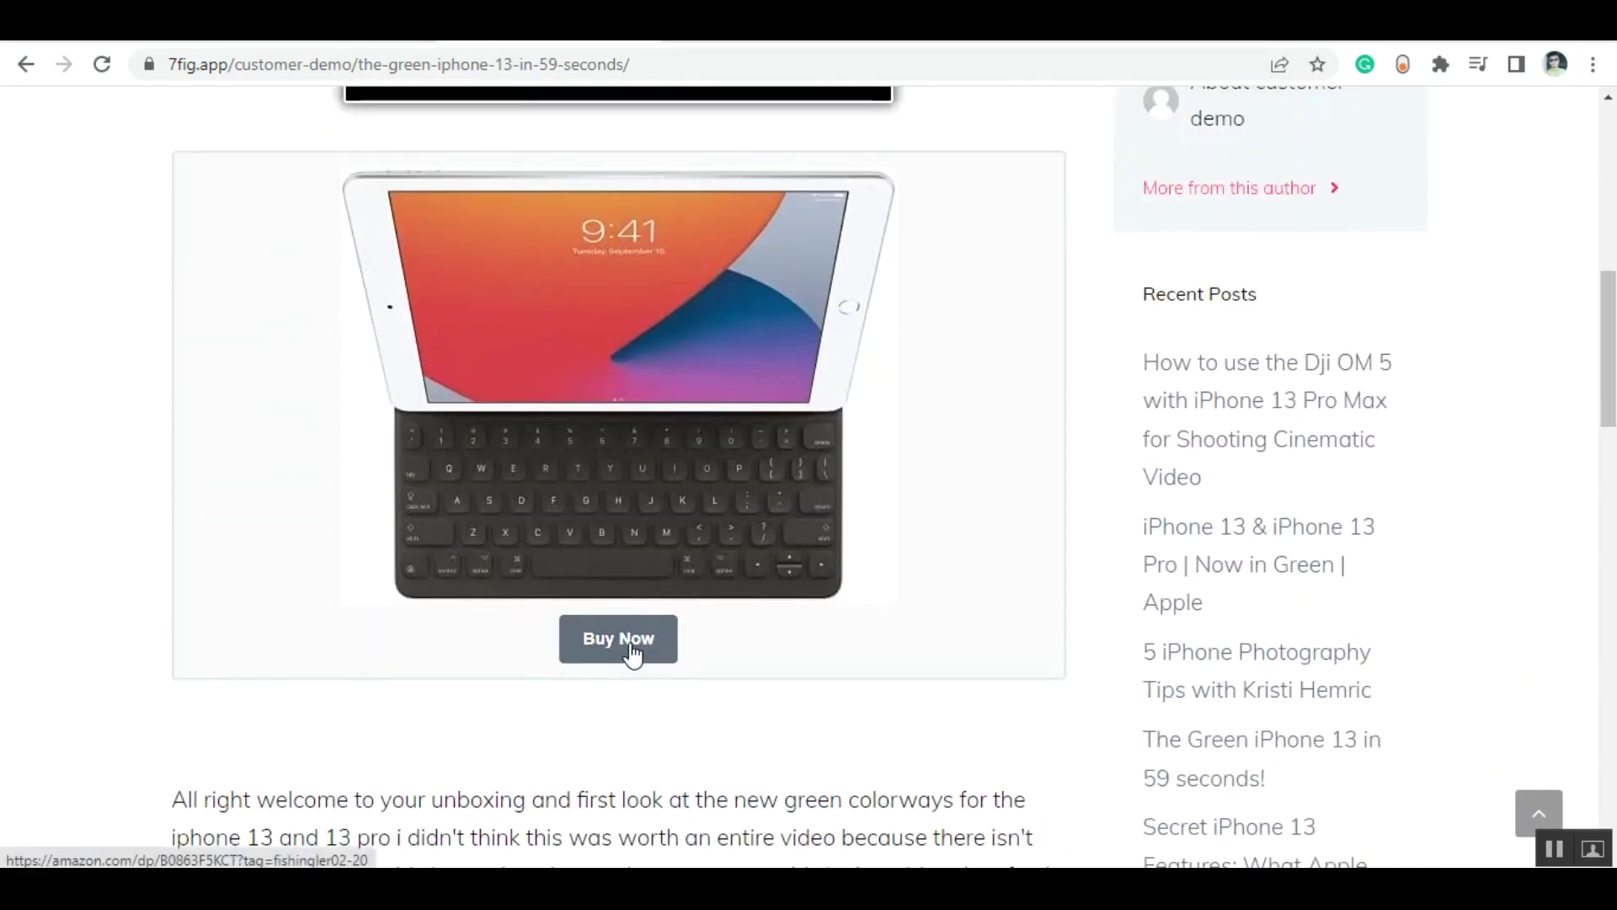
click(632, 654)
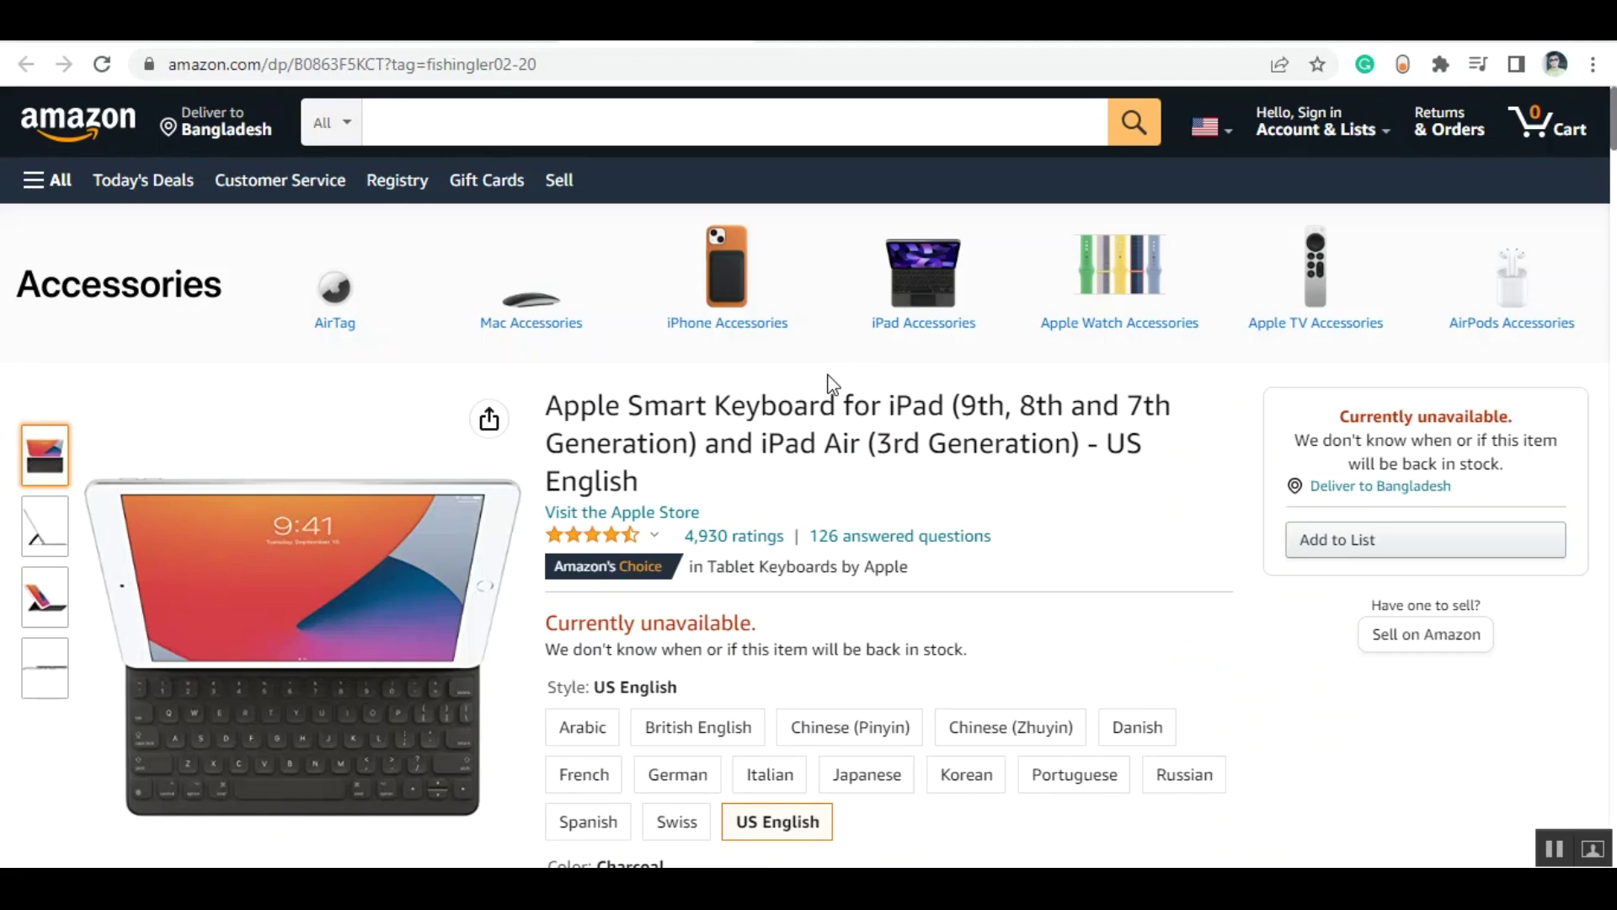
key(ctrl+w)
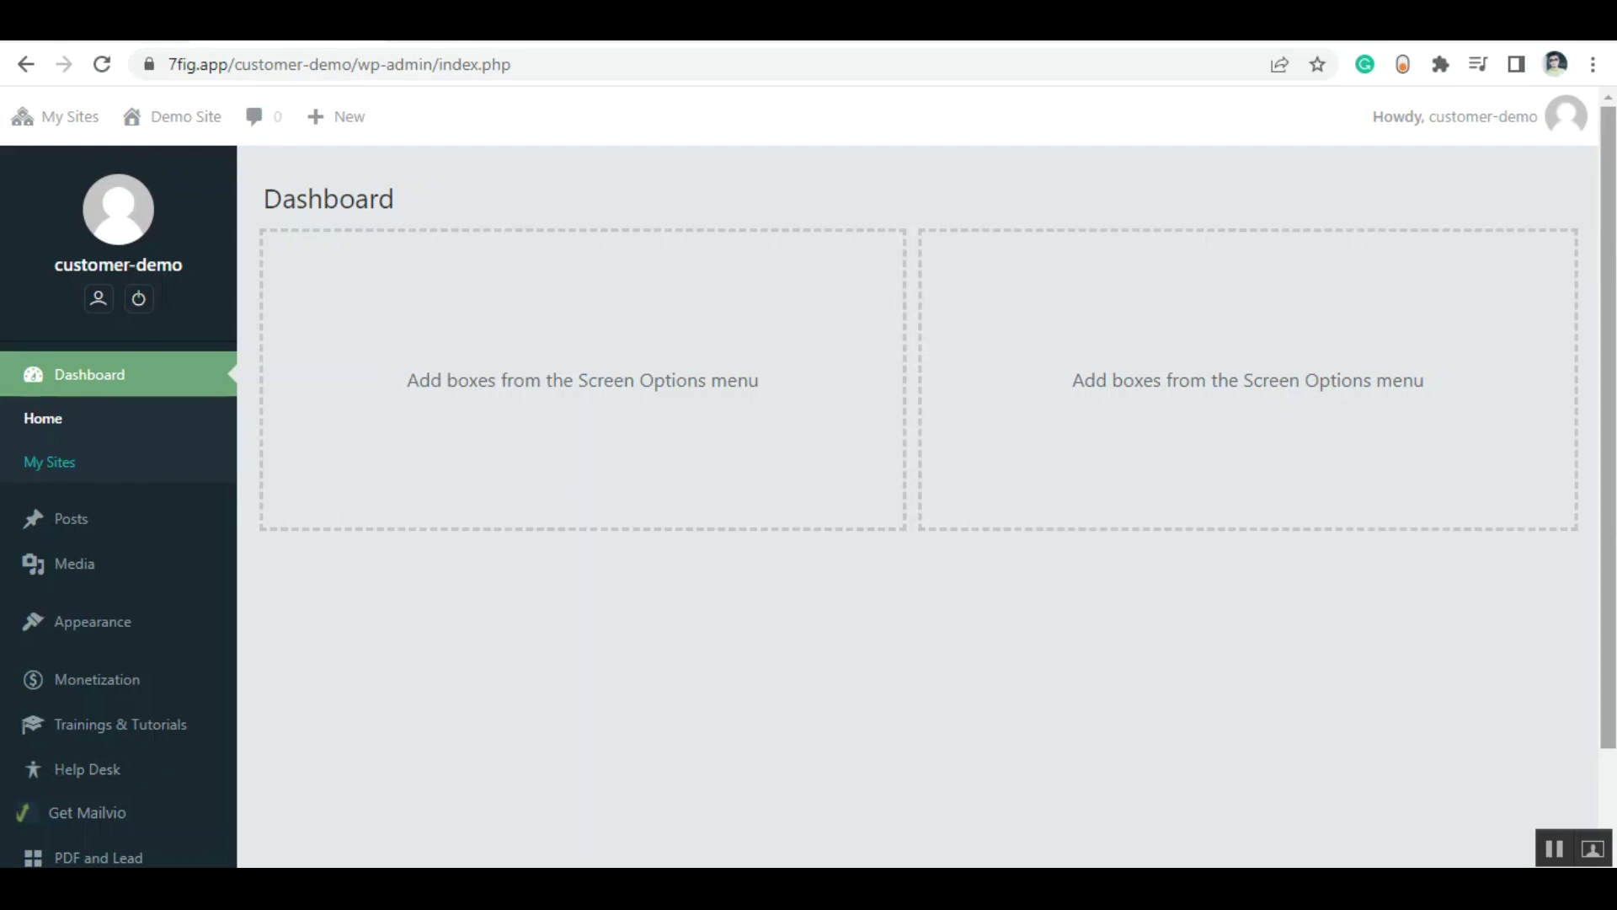
Go to Content Generator > YouTube to Posts from the sidebar.
scroll(1384, 562, down, 2)
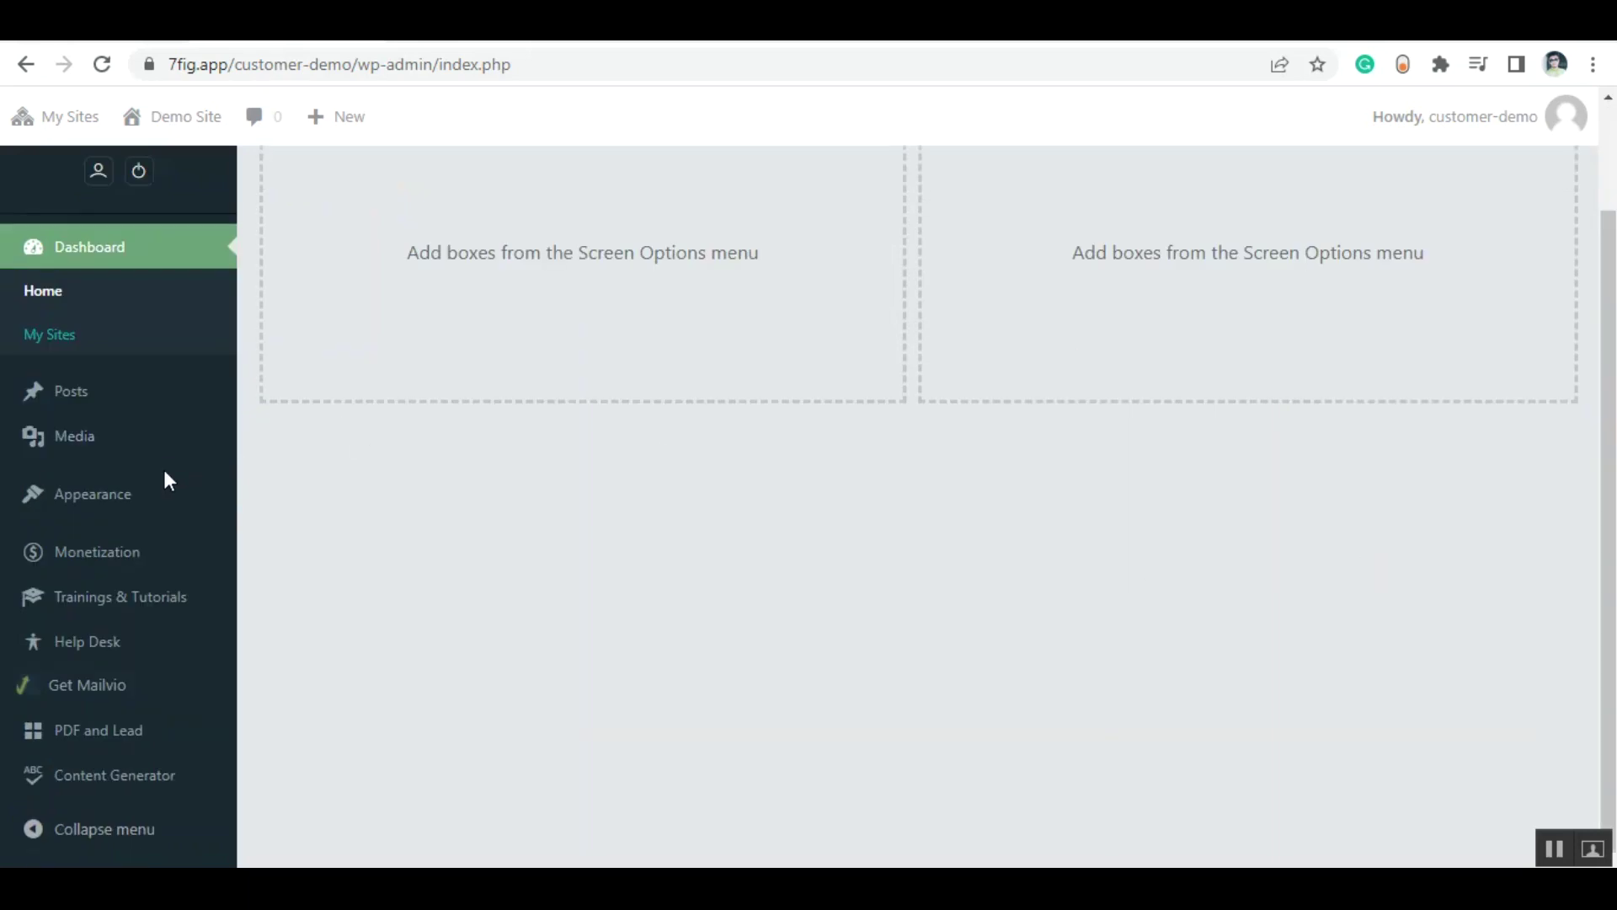
mouse_move(109, 785)
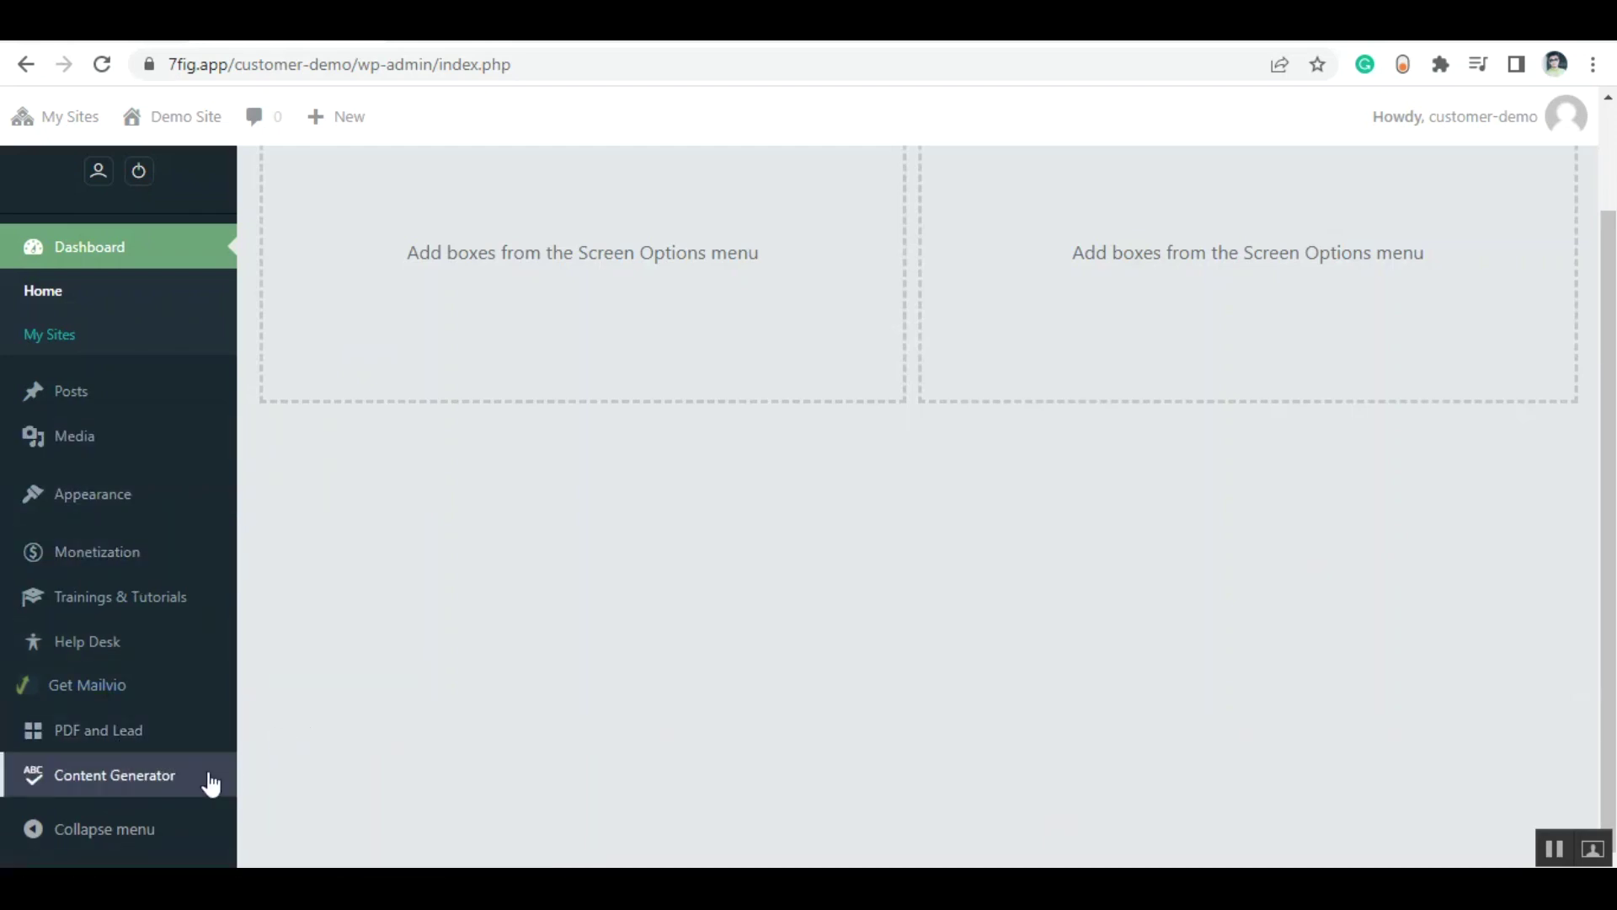
mouse_move(211, 783)
click(333, 730)
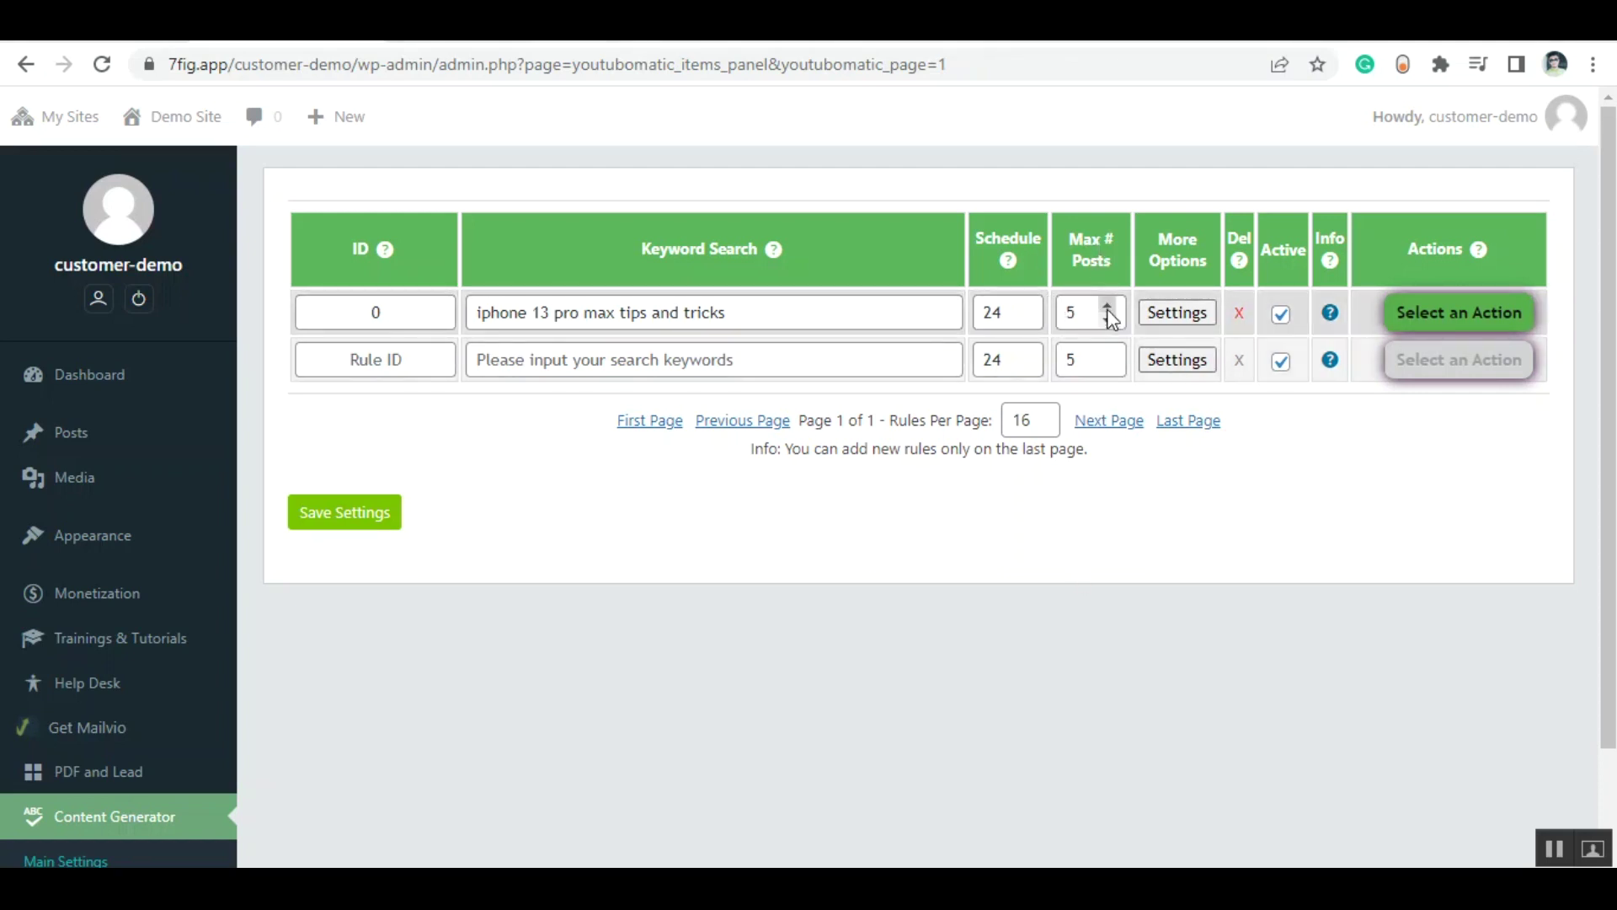
Check the first rule's action list, then open All Posts in a new tab.
click(1418, 322)
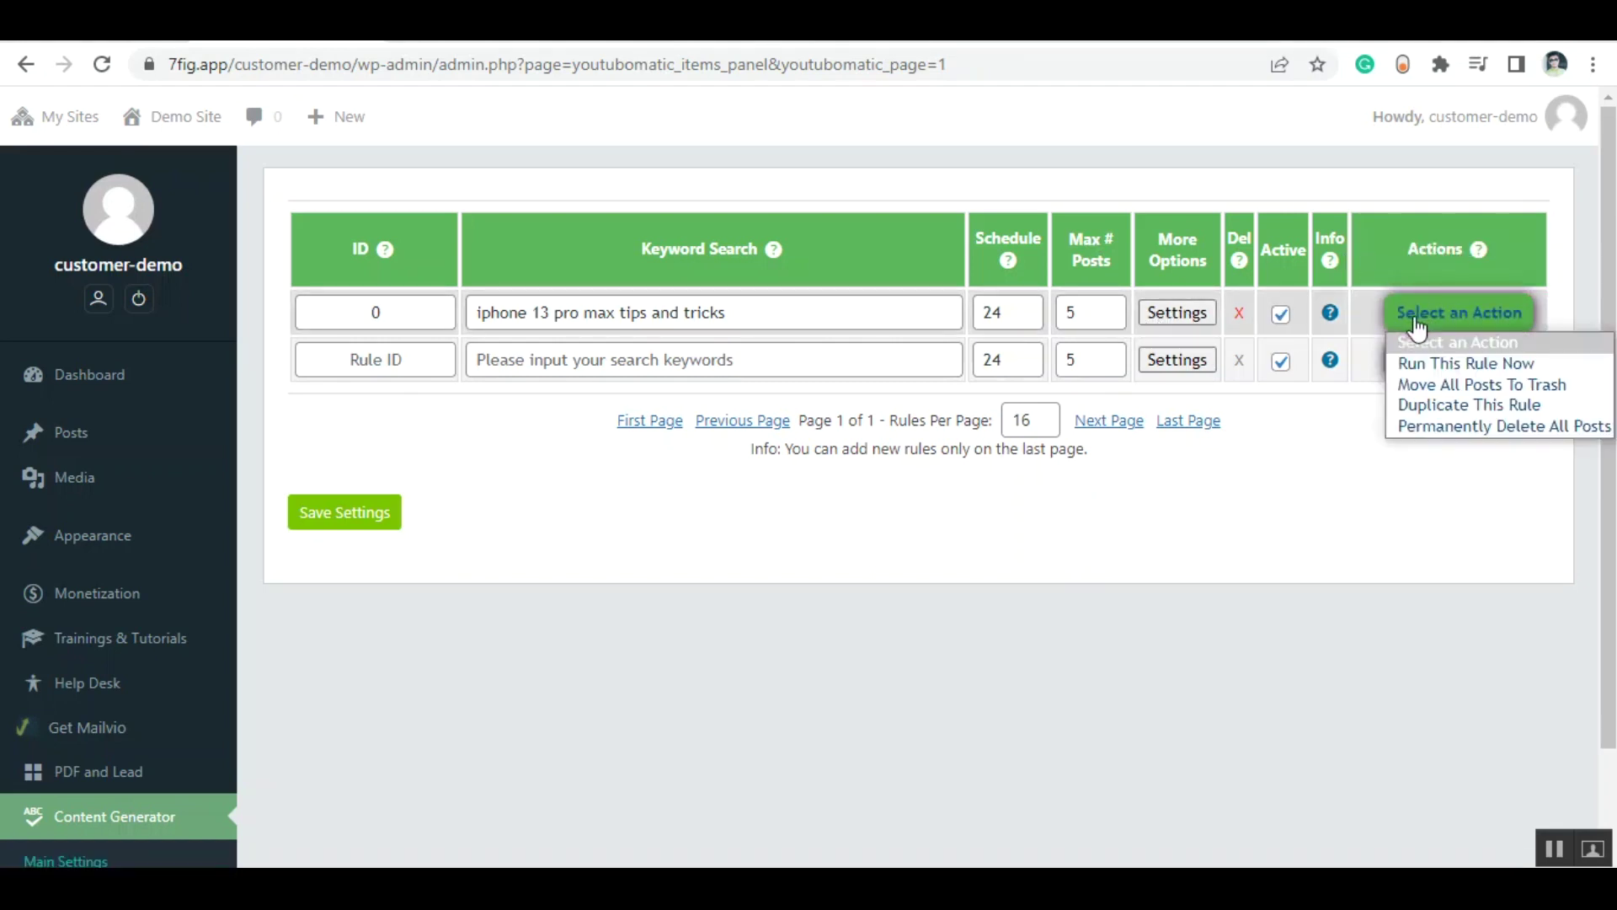
click(1419, 322)
right_click(287, 434)
click(354, 453)
click(345, 25)
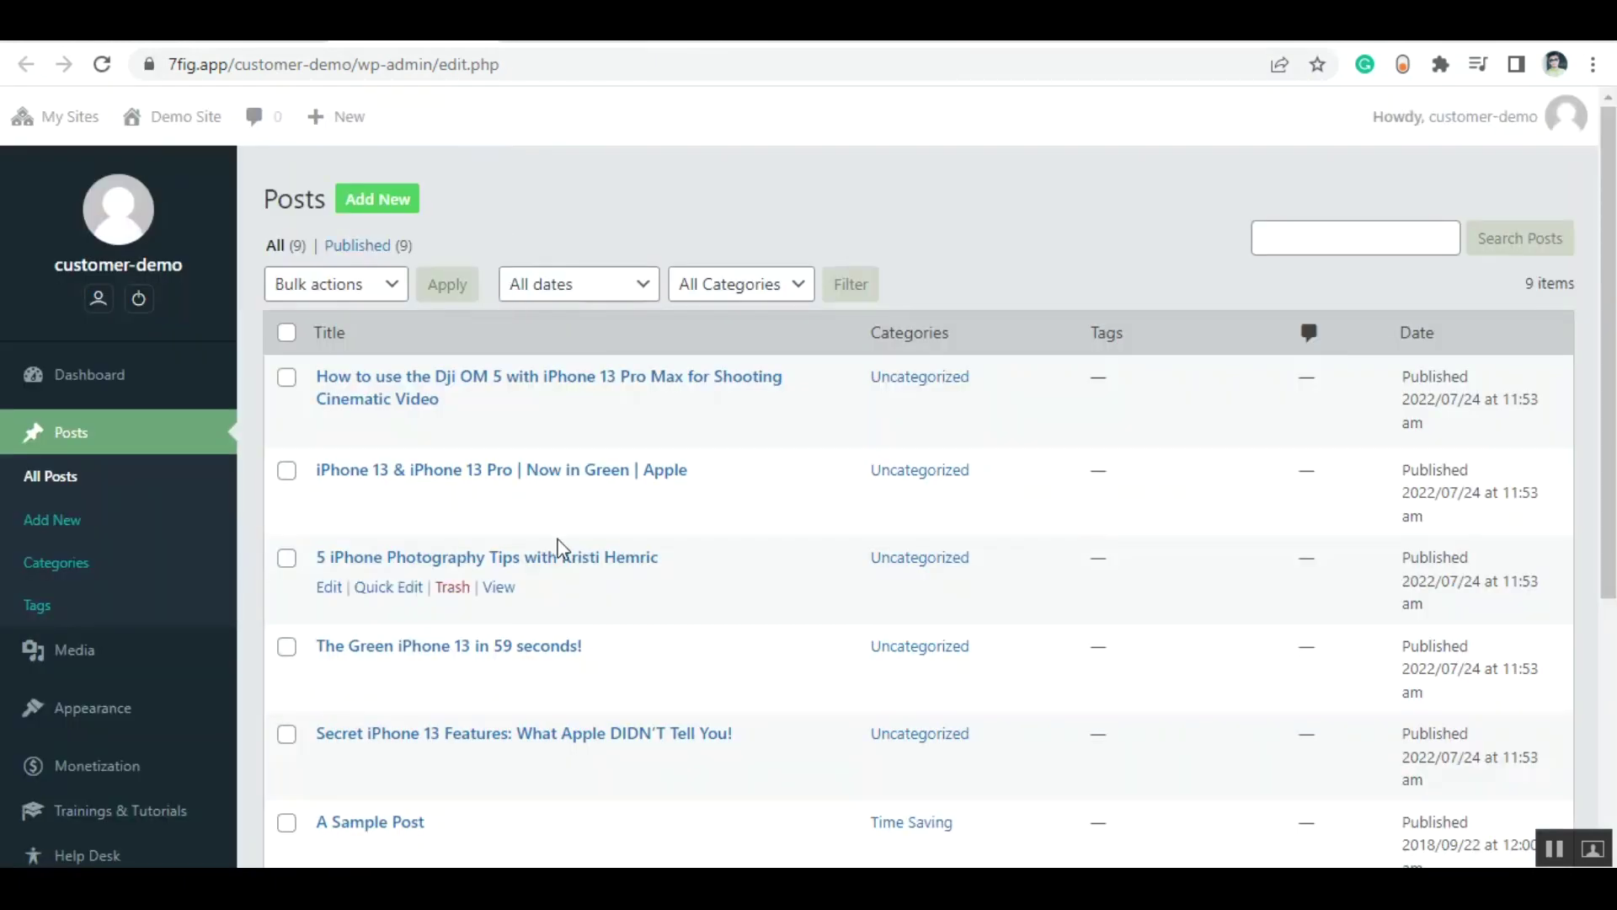
scroll(527, 275, down, 3)
scroll(470, 325, up, 3)
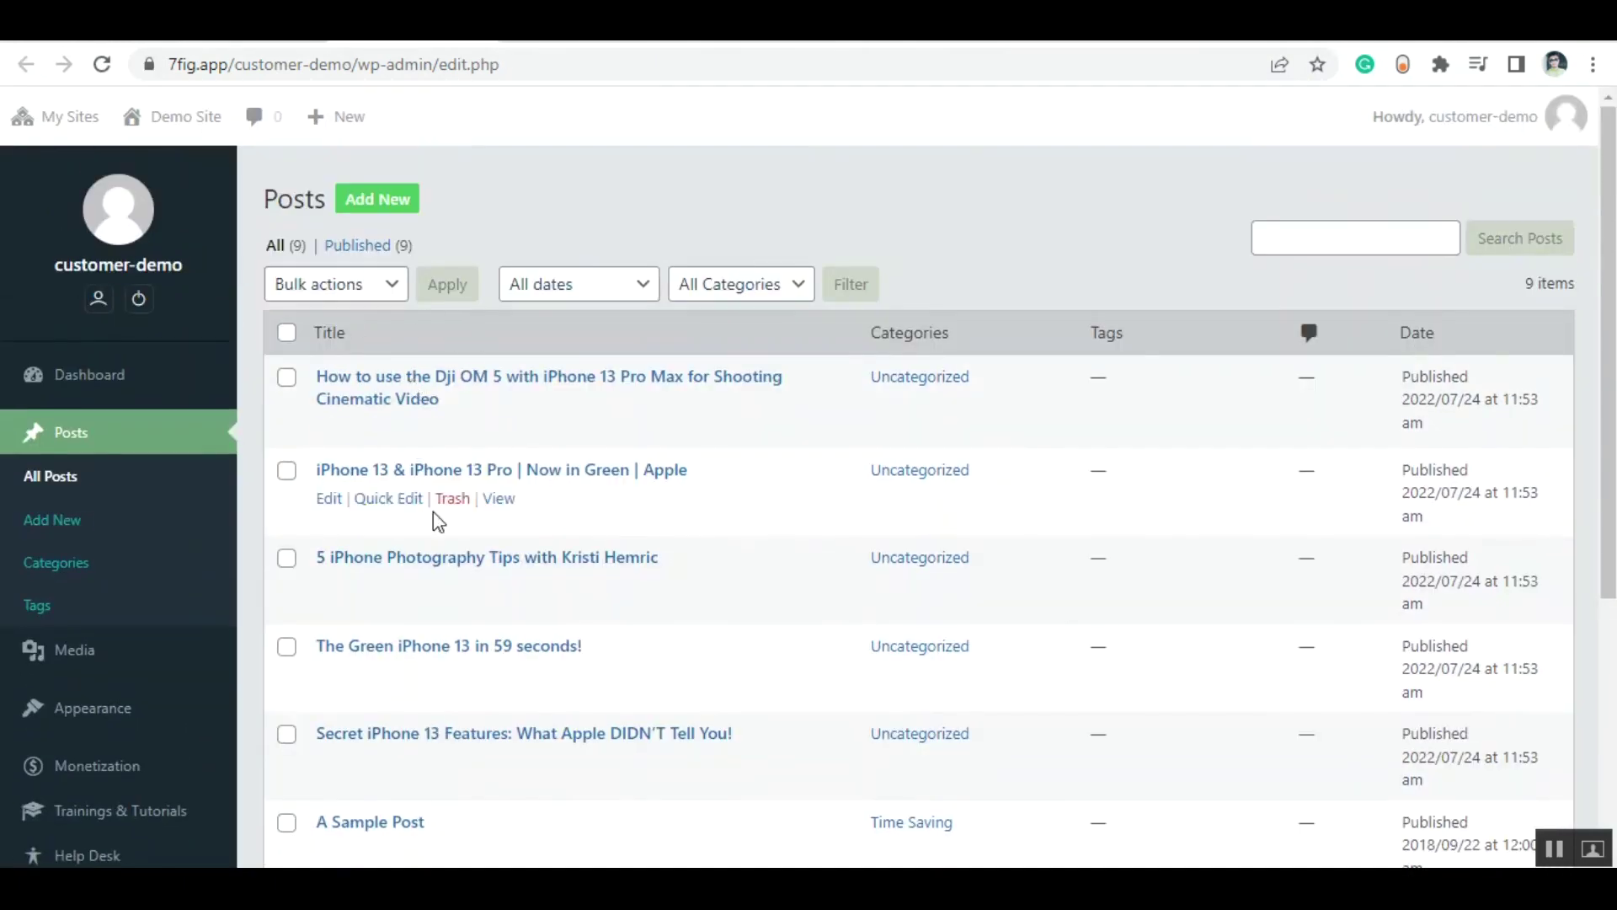
Use Permanently Delete All Posts on the rule, confirm, and reload Posts to verify.
click(219, 23)
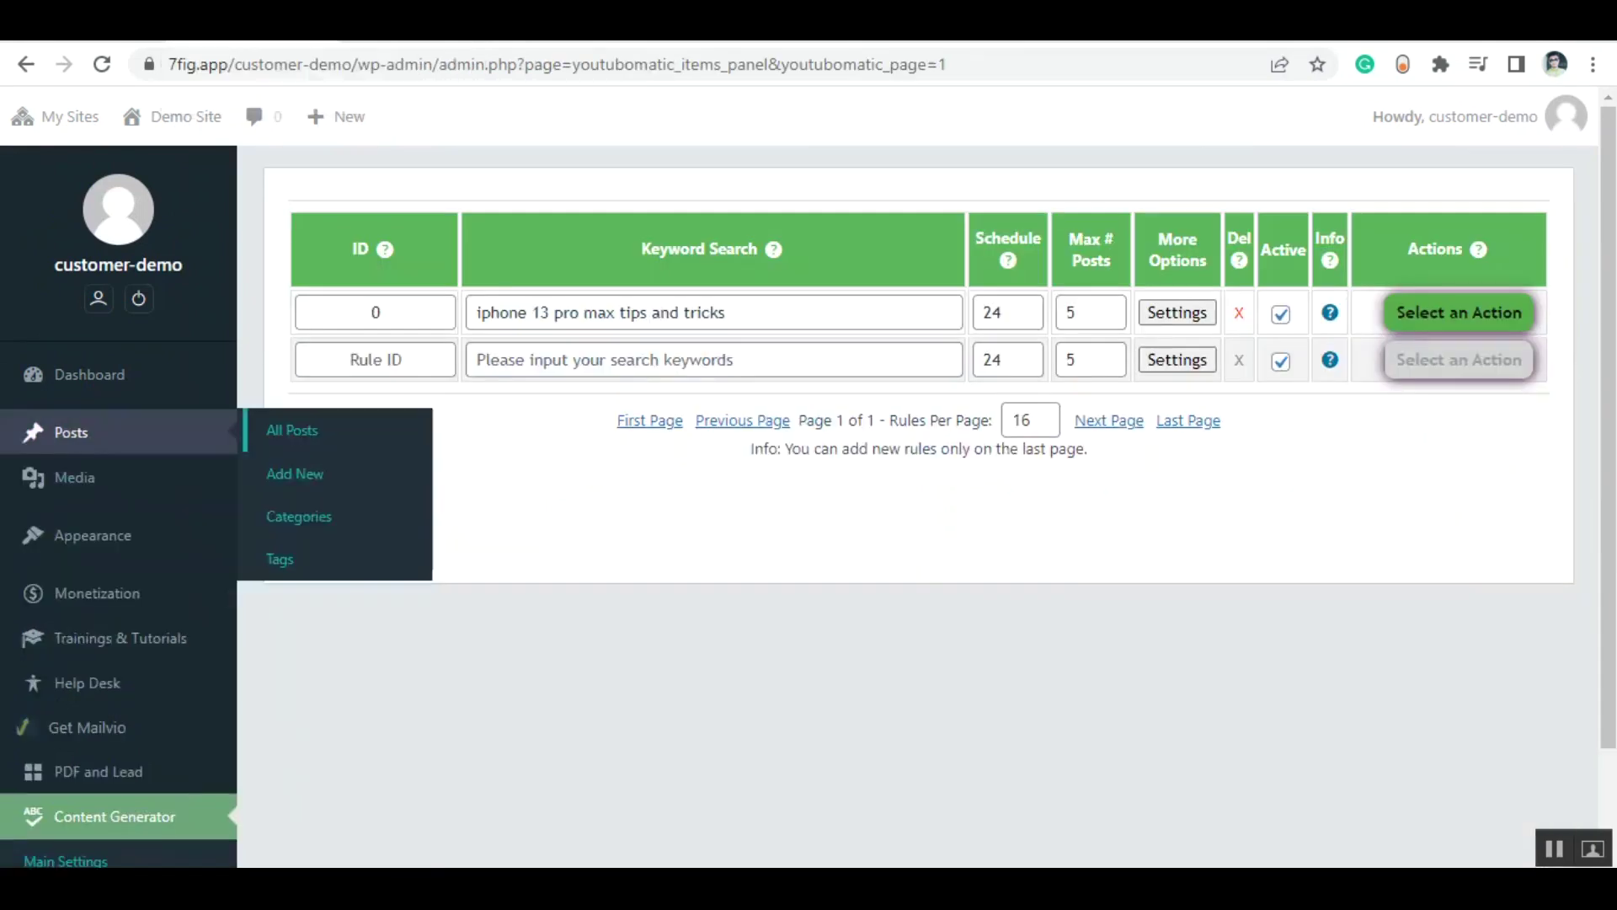
click(1459, 319)
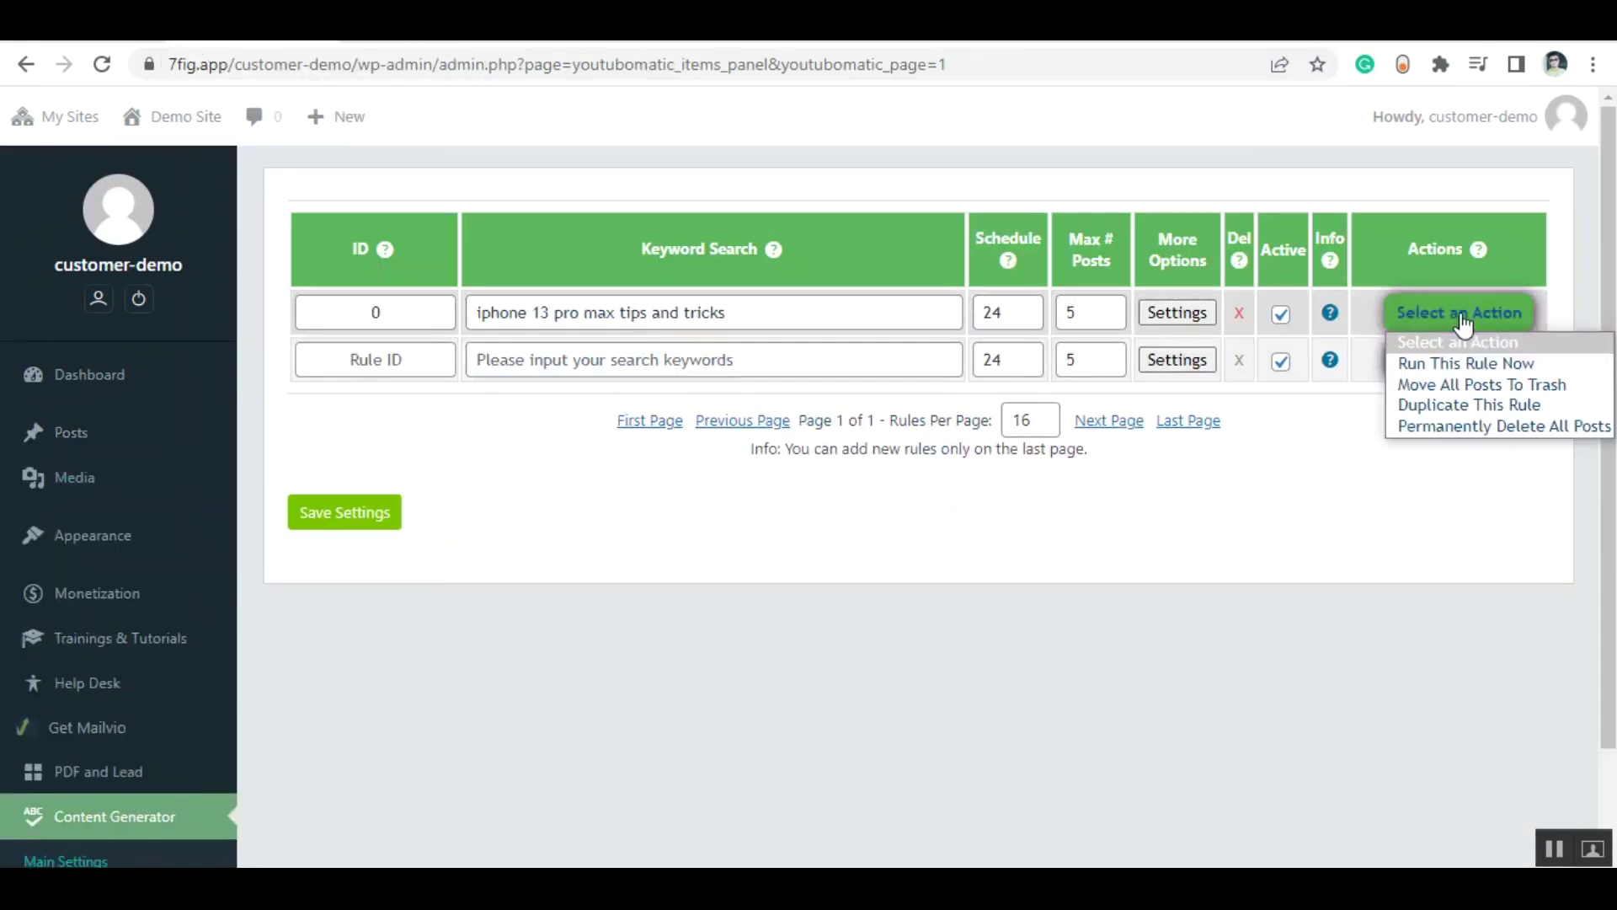
click(1462, 425)
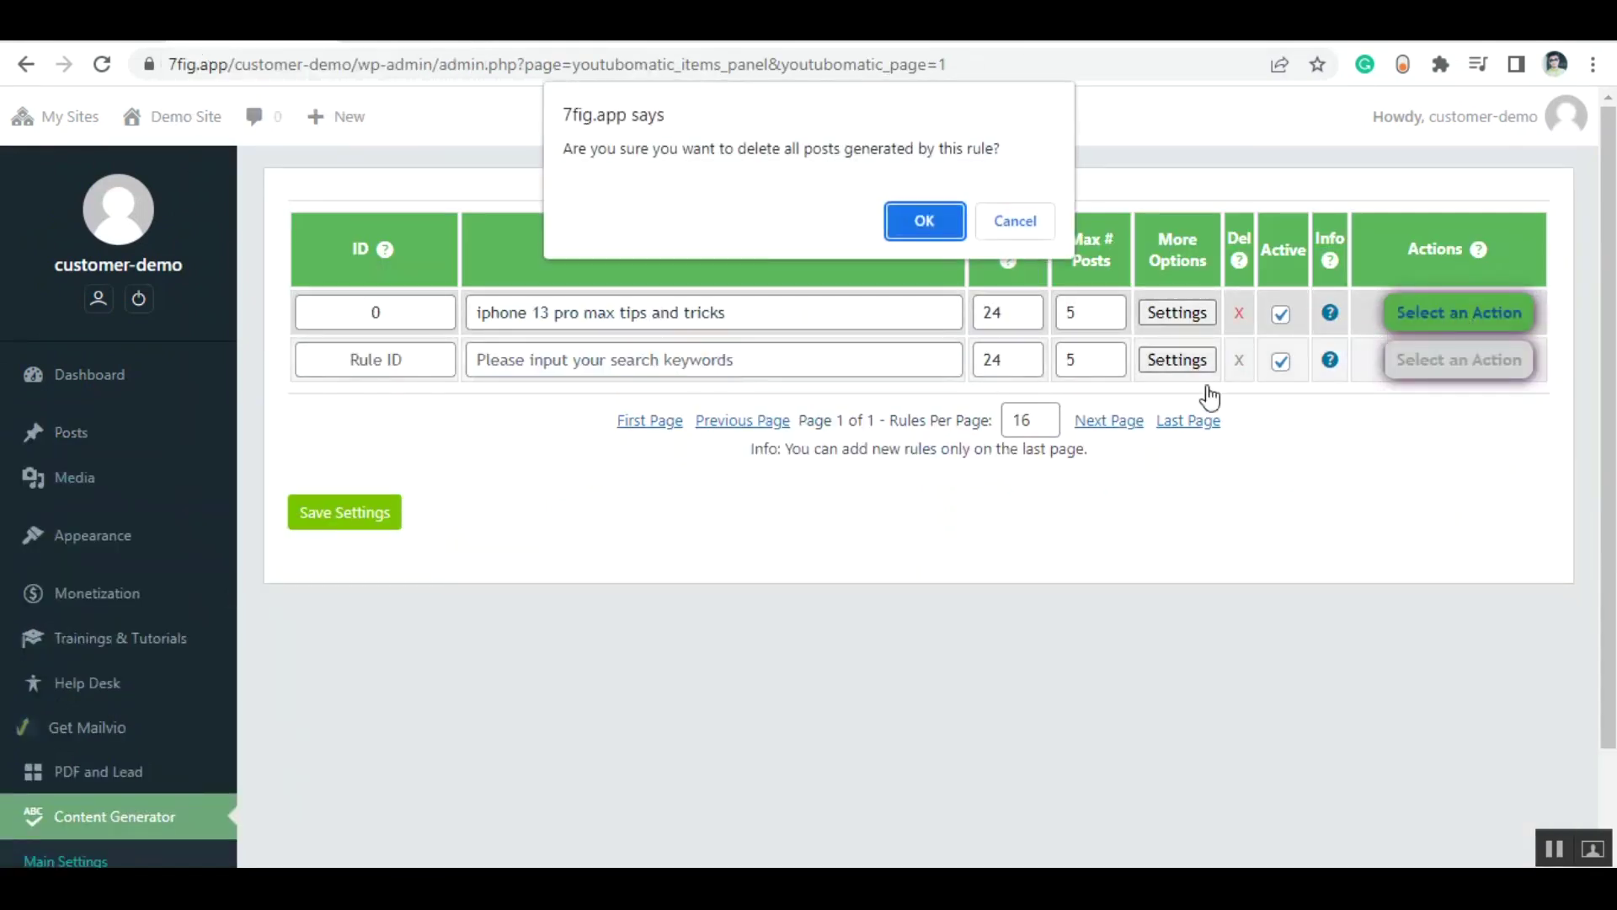
click(908, 222)
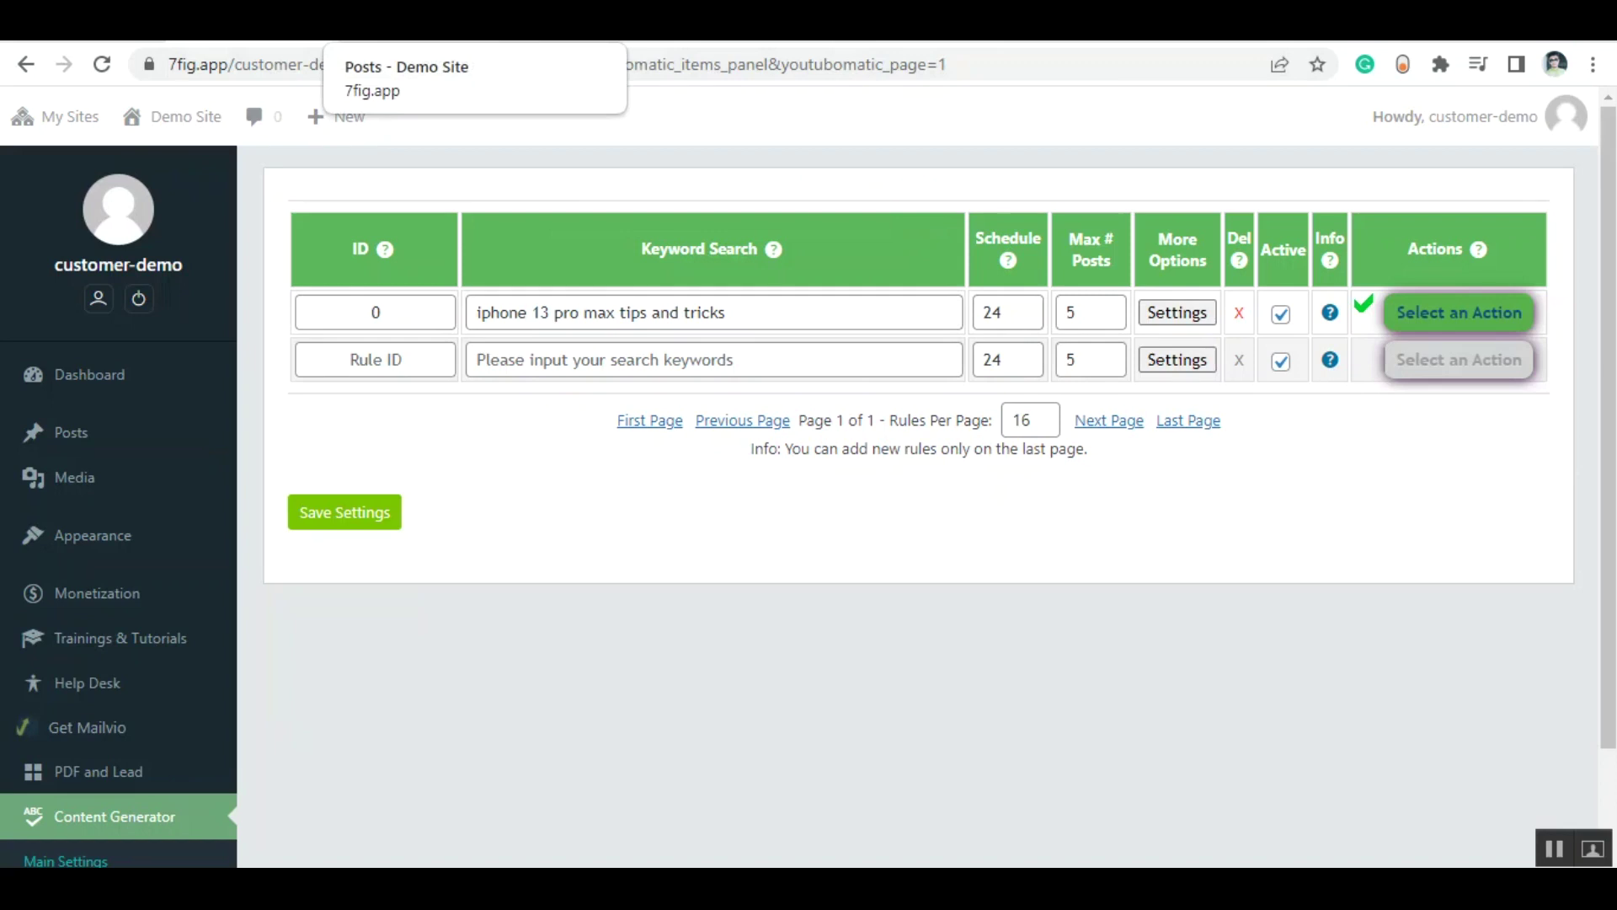
click(404, 25)
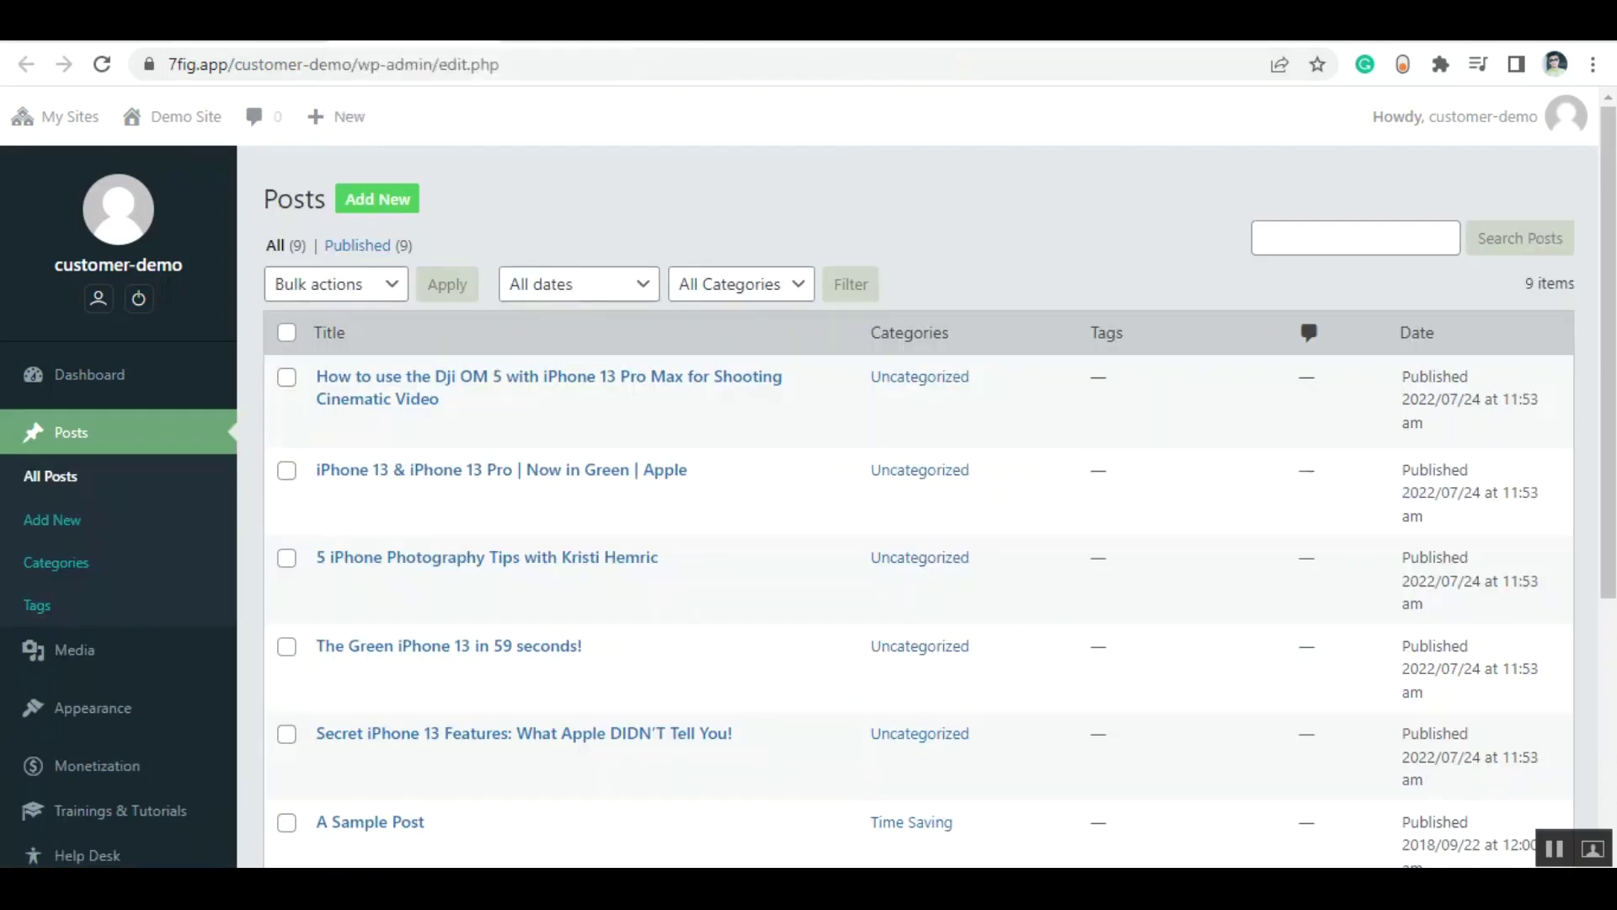
click(106, 64)
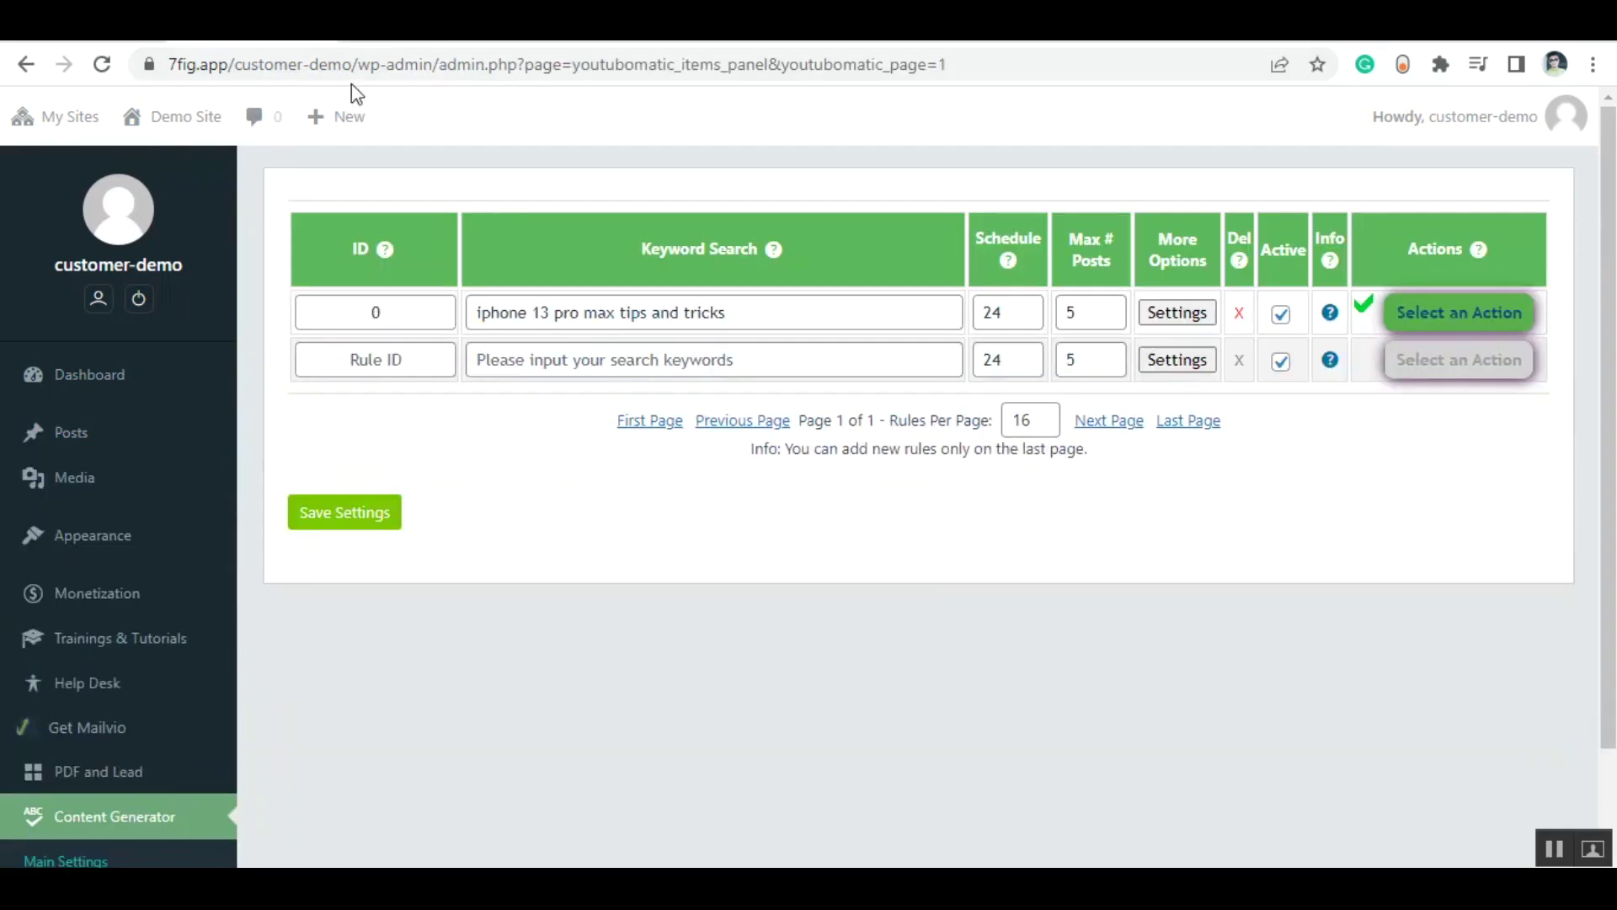
Remove '13 pro' and 'max', pick the 'iphone tips and tricks 2022' suggestion, and save.
drag(536, 310, 585, 318)
key(BackSpace)
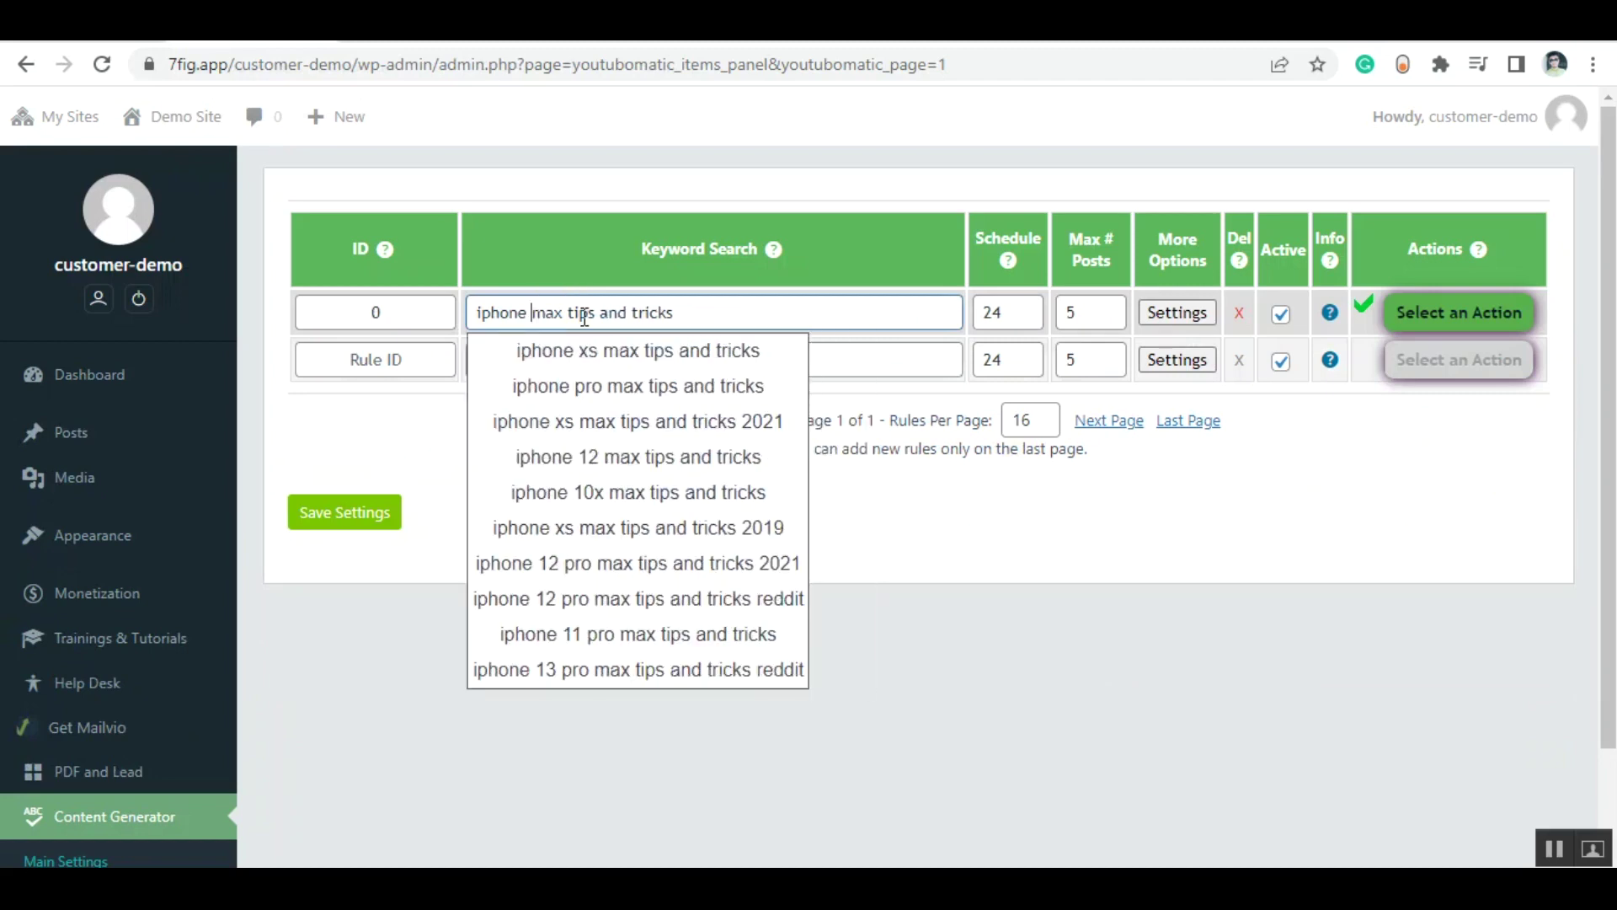
click(693, 314)
drag(567, 312, 536, 296)
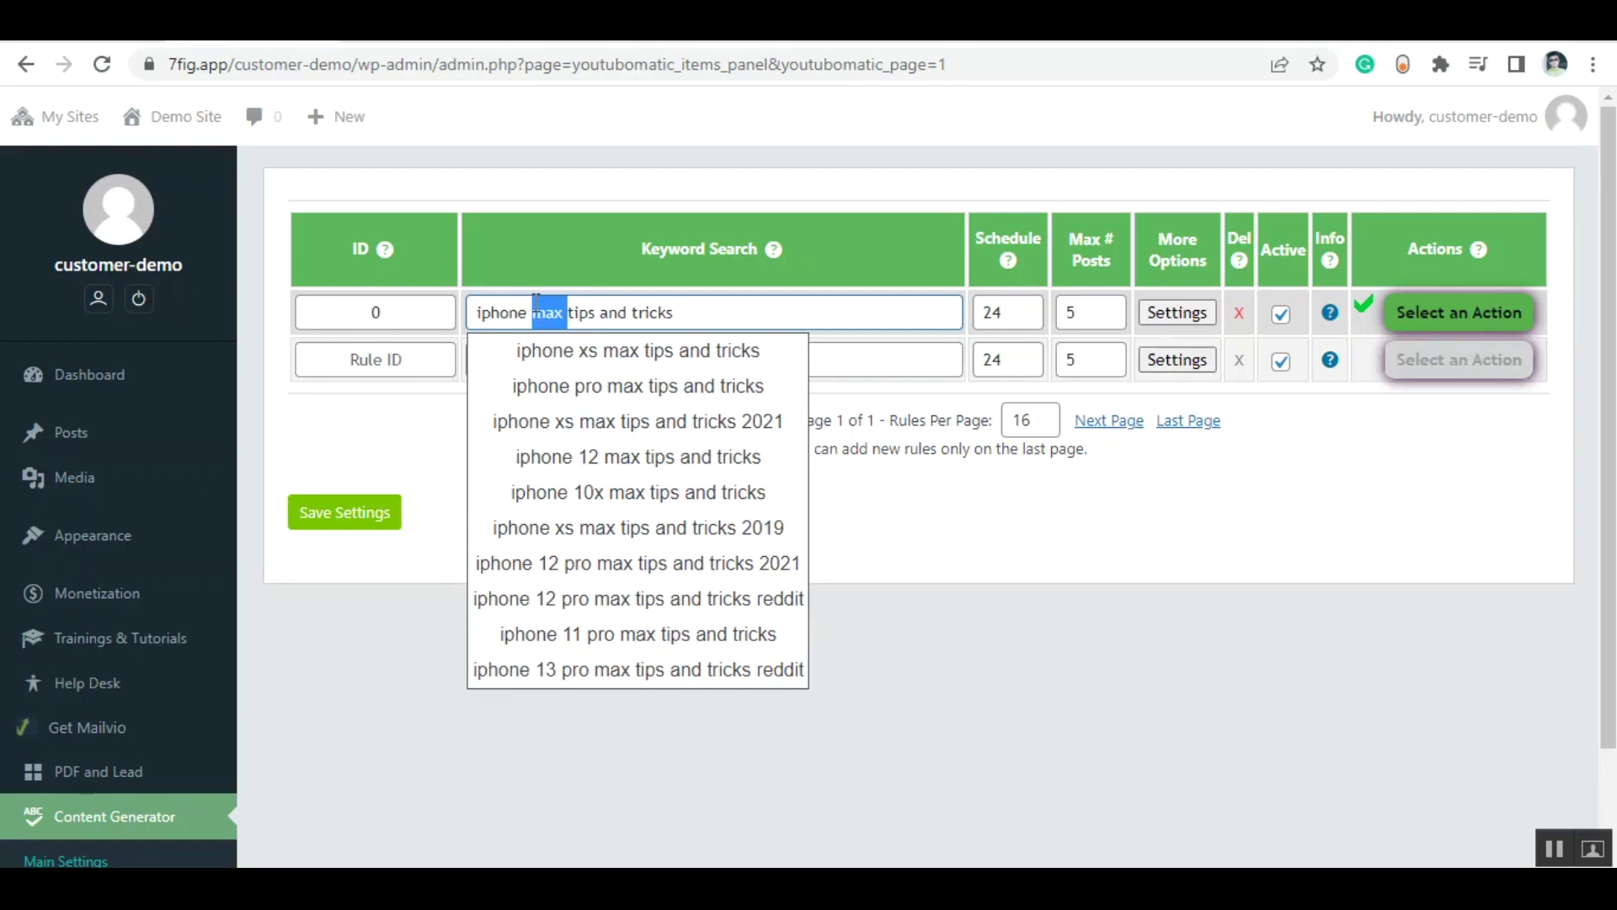
key(BackSpace)
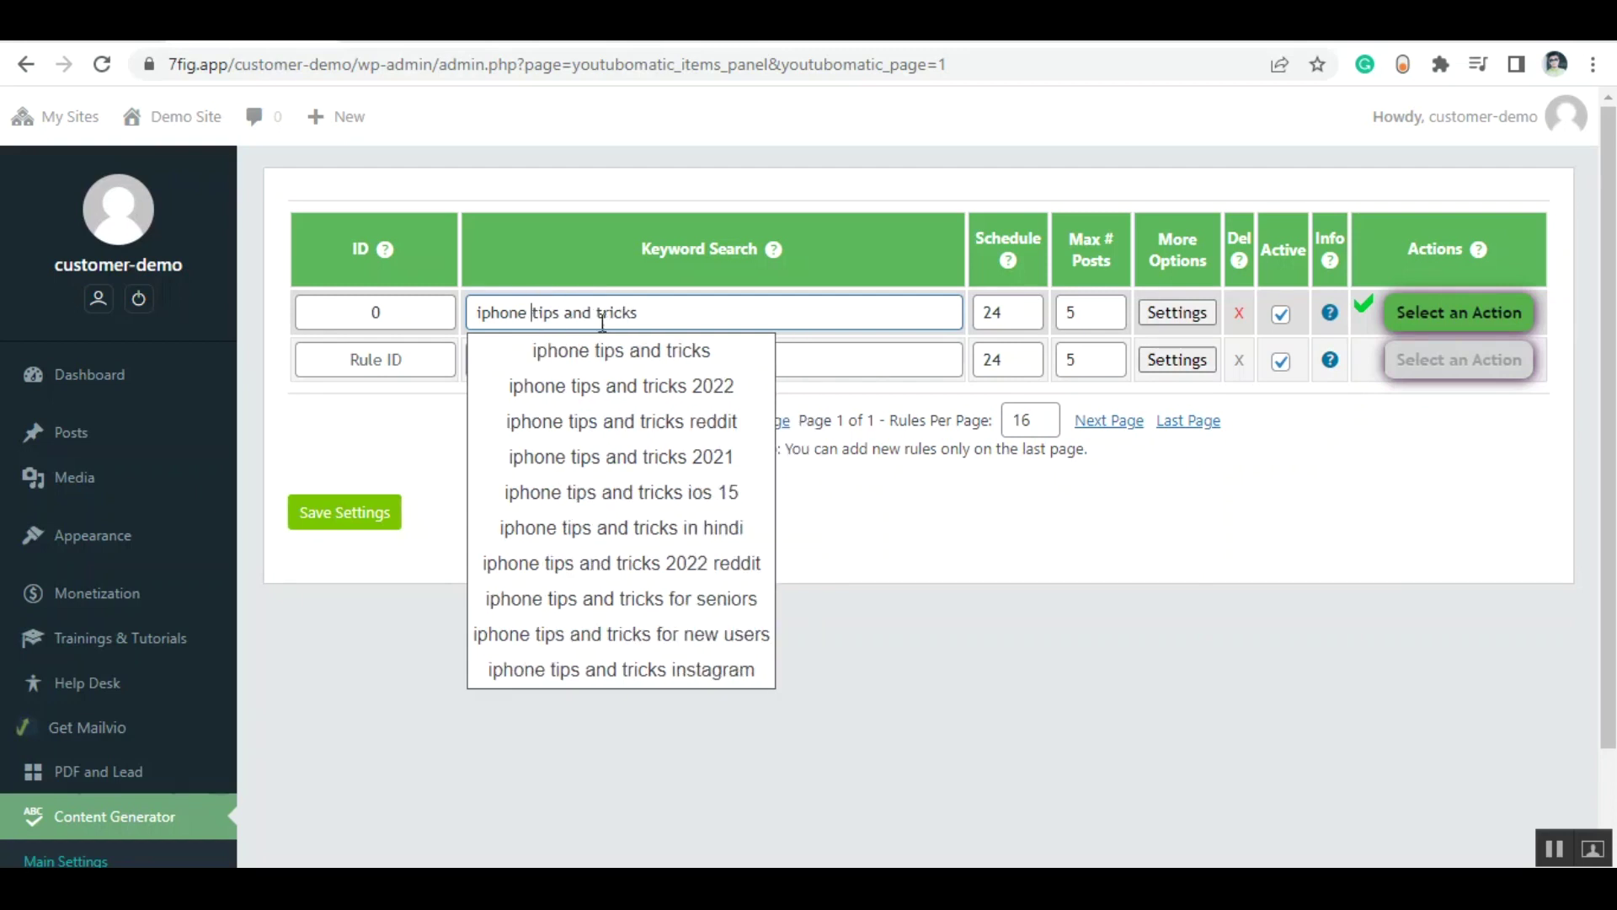
click(720, 385)
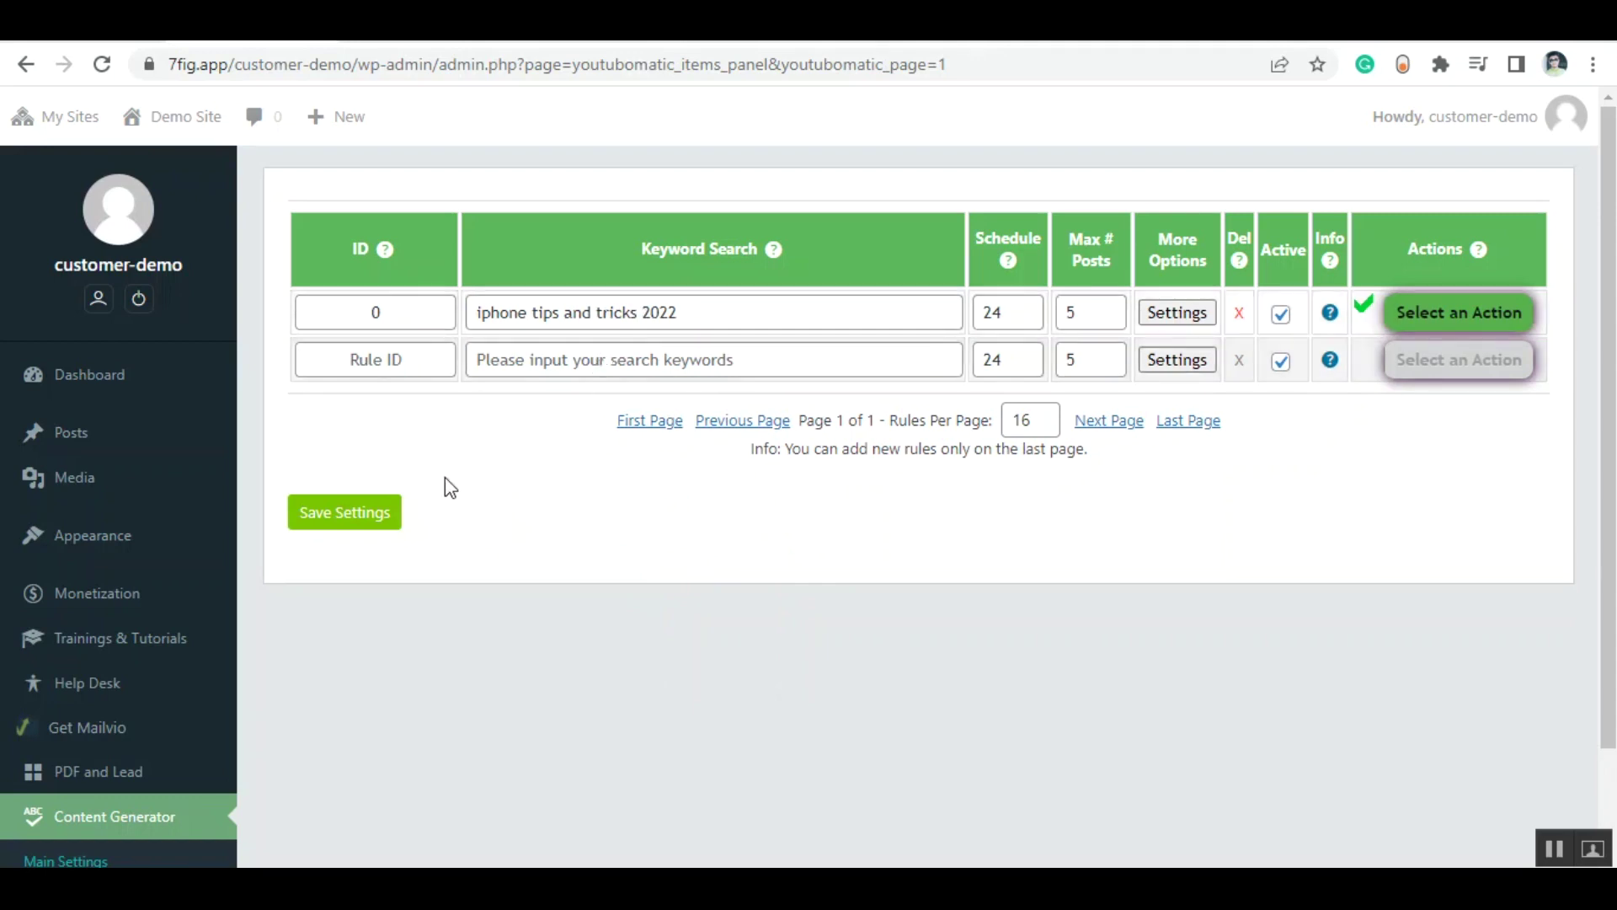
click(369, 518)
Run the rule now, confirm, and reload Posts to see the new iPhone posts.
click(1442, 324)
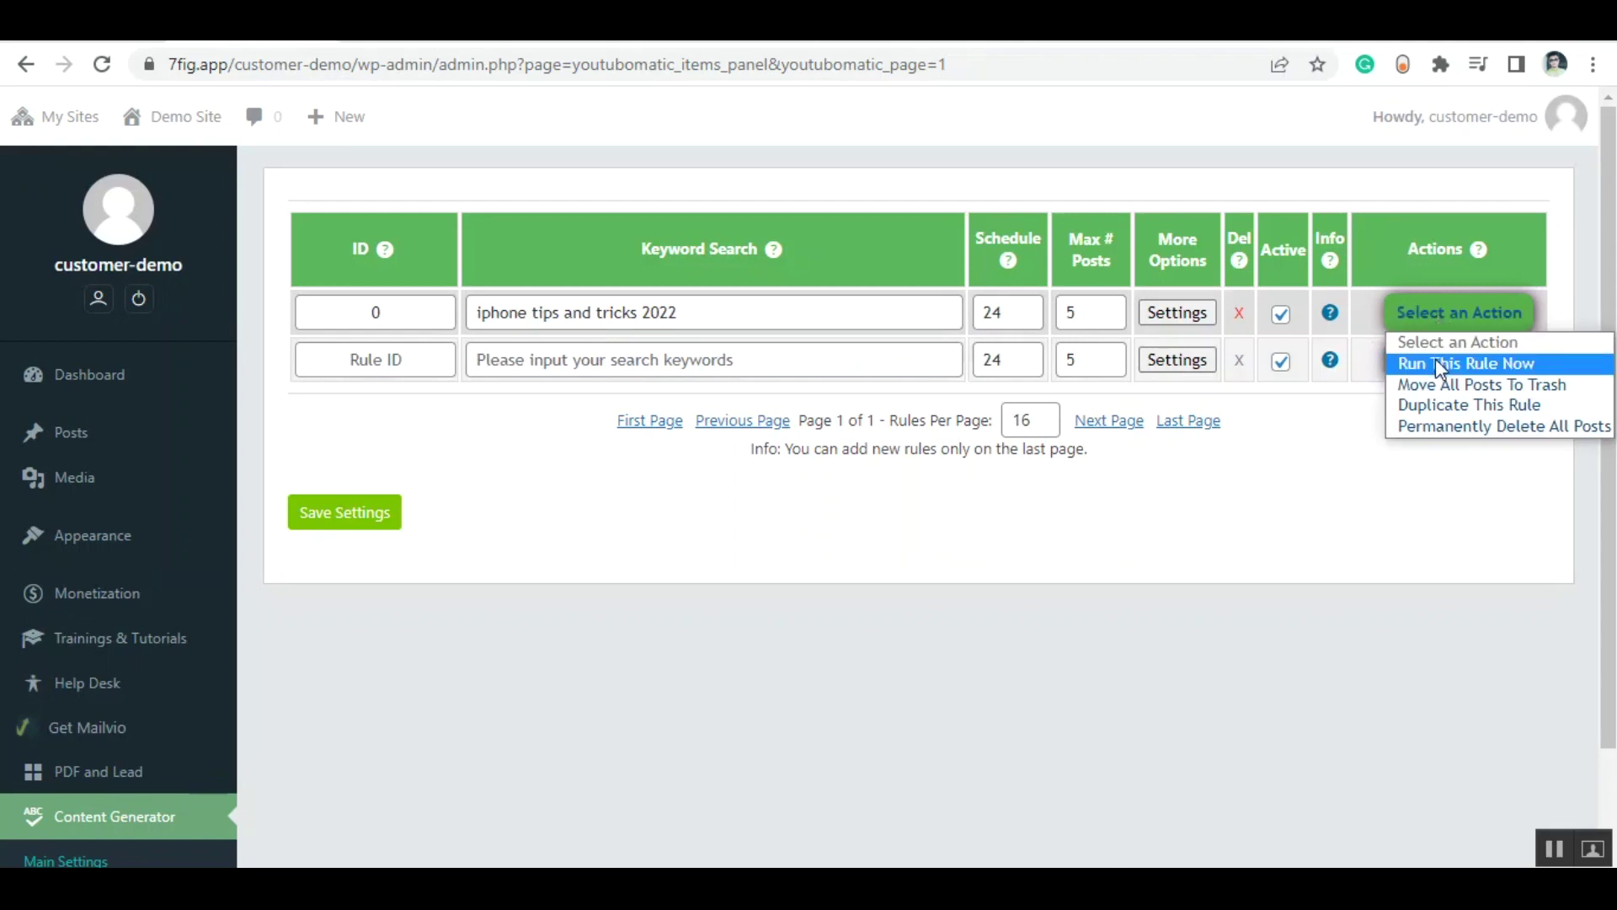
click(1436, 363)
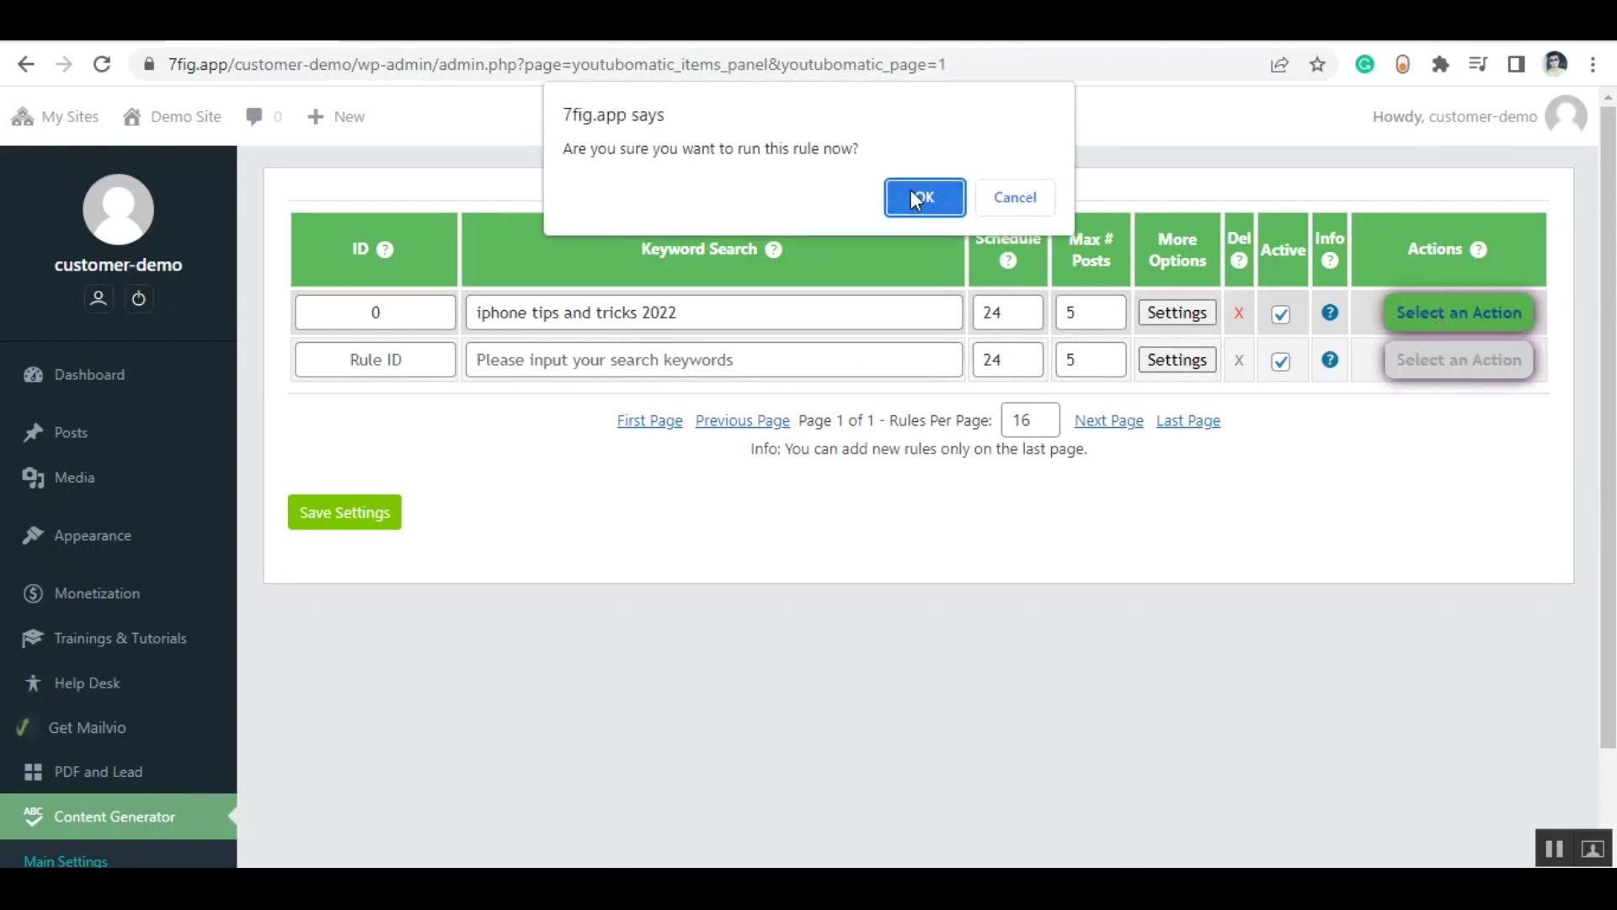
click(916, 200)
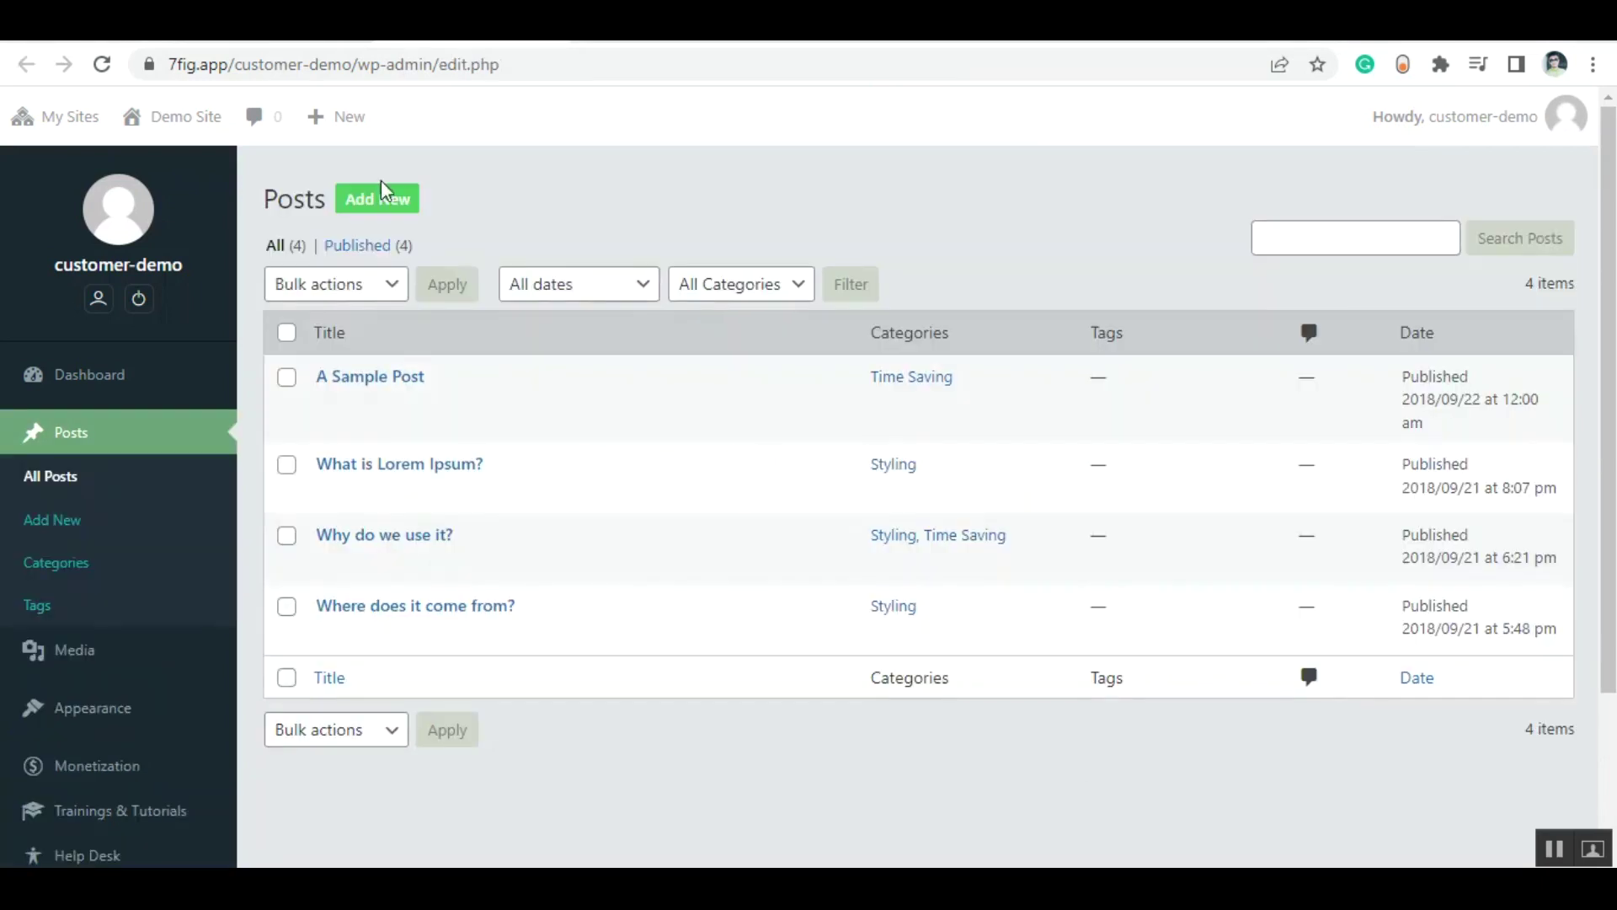
click(102, 65)
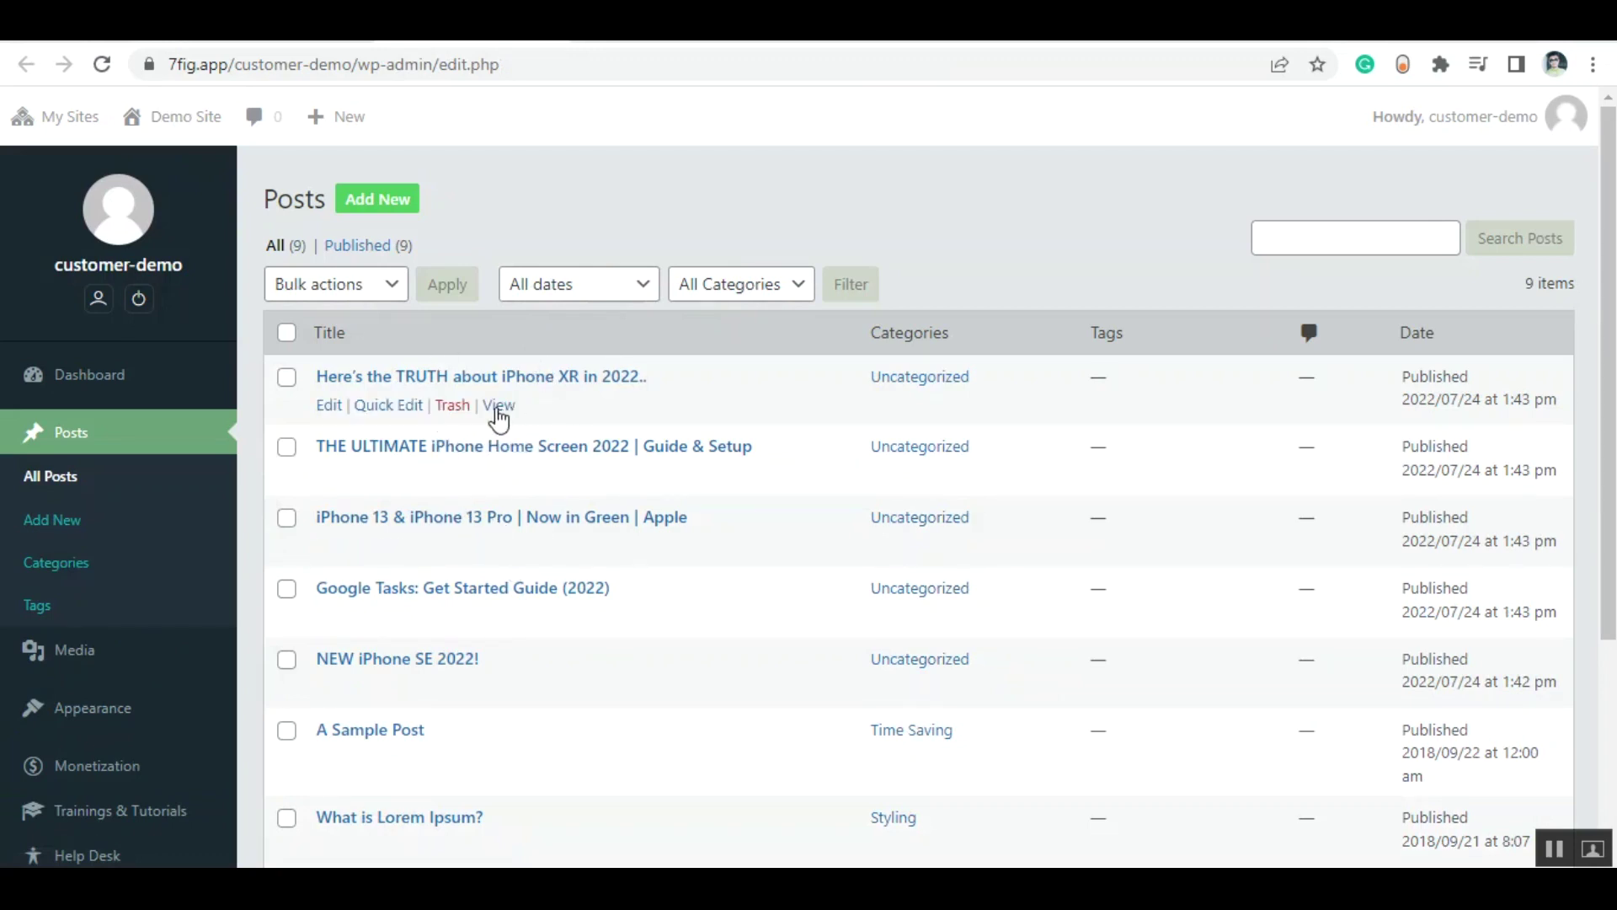
right_click(512, 413)
click(556, 423)
View the iPhone XR in 2022 post, check its Buy Now button and PDF opt-in popup.
key(Return)
scroll(735, 423, down, 1)
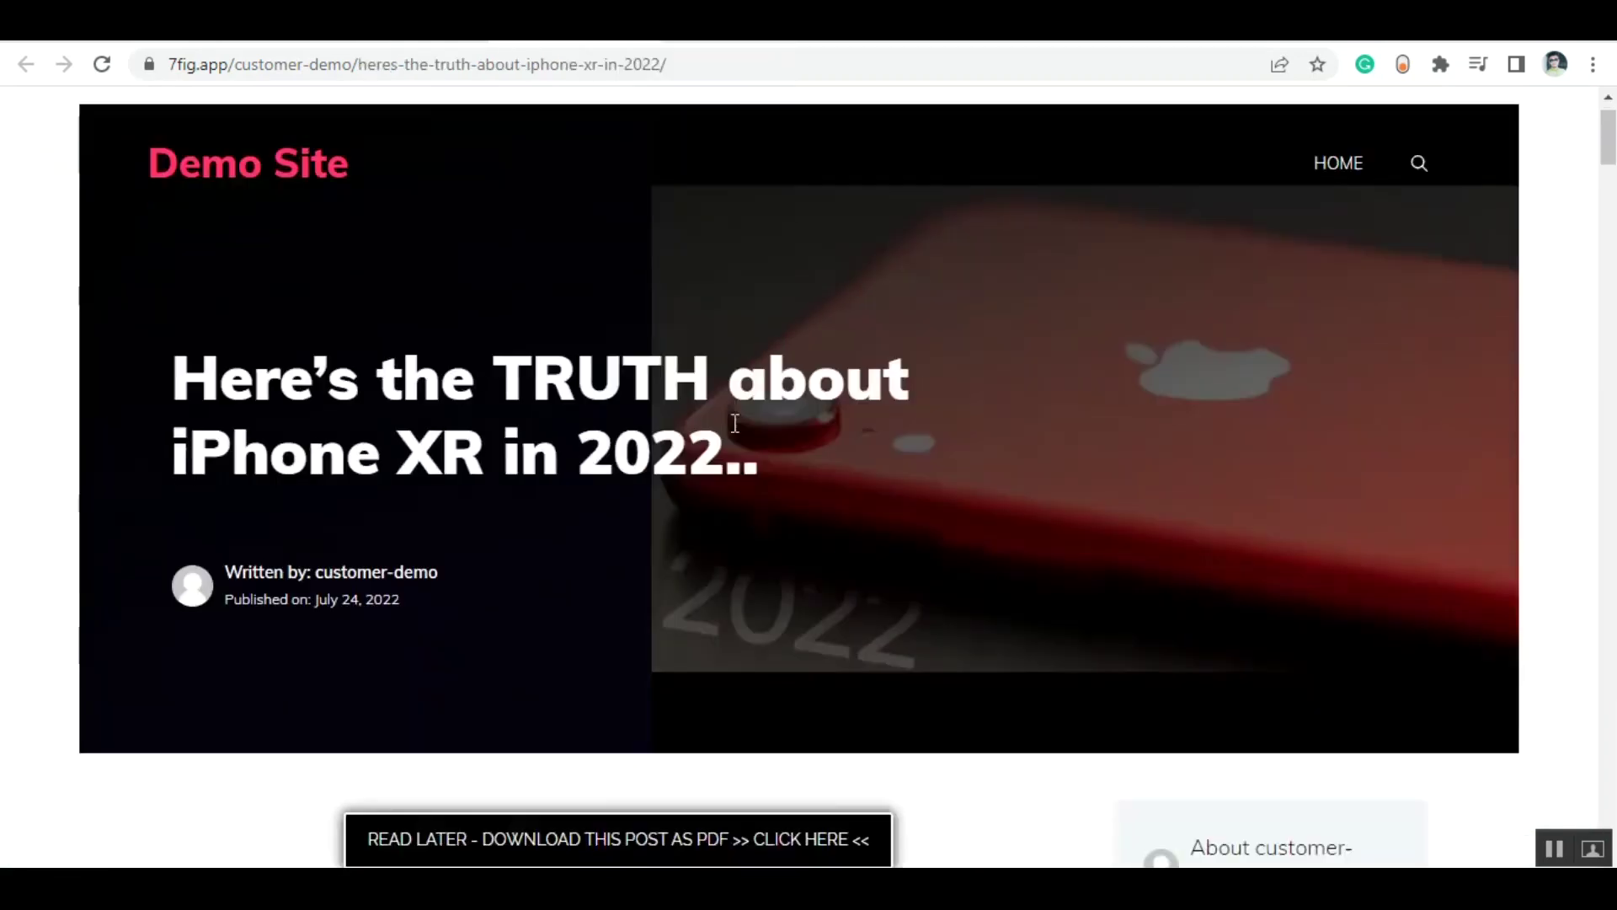
scroll(734, 423, down, 10)
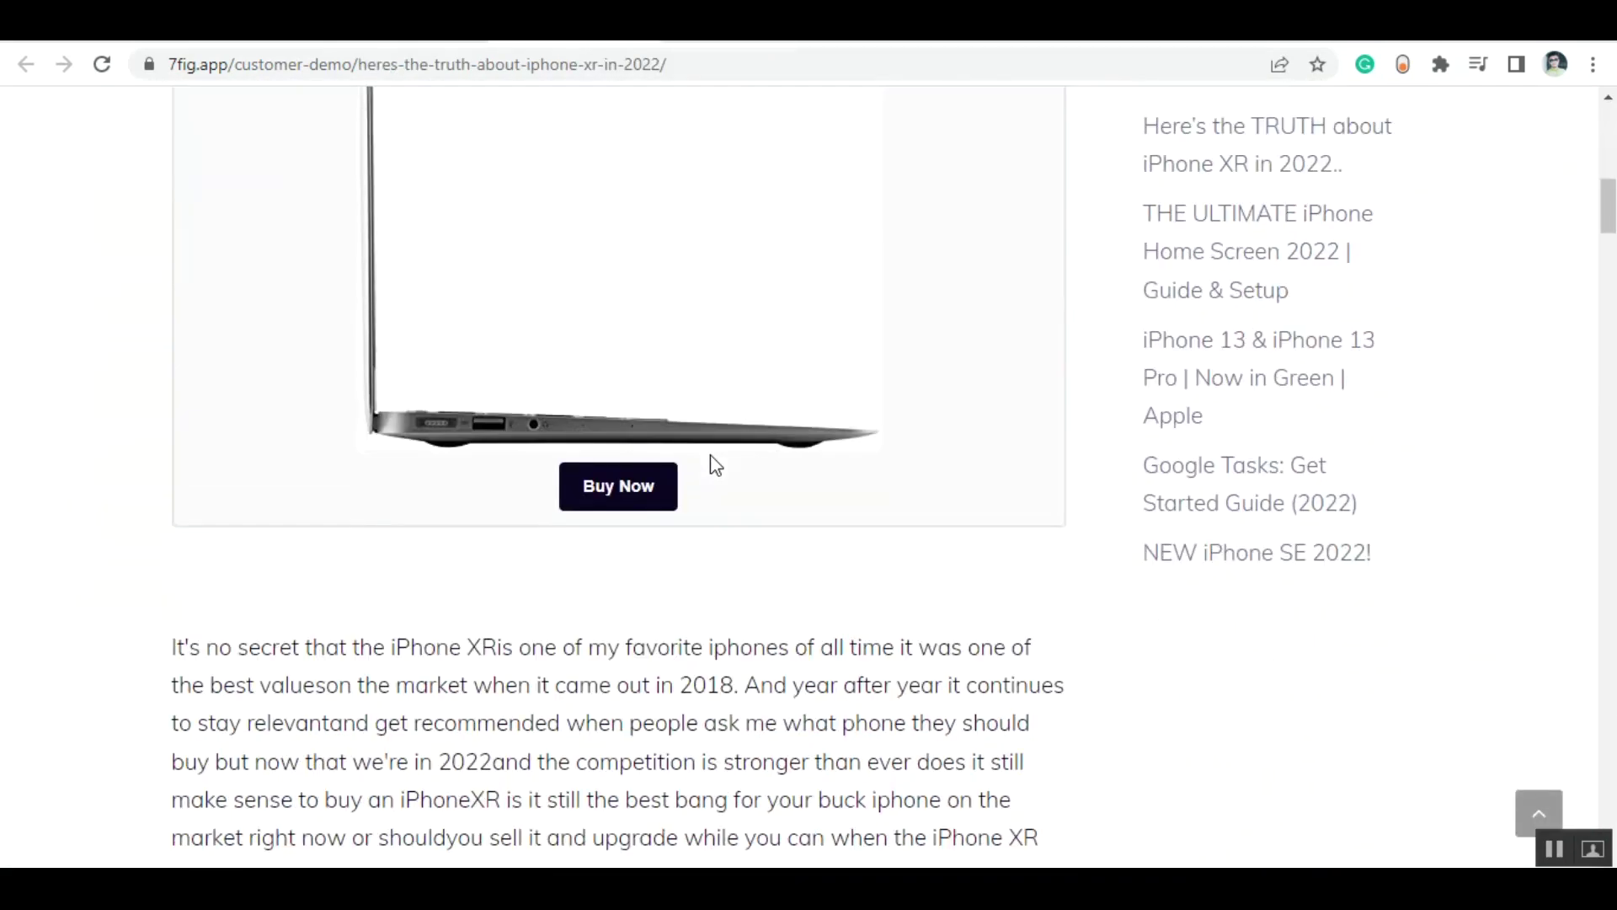
scroll(704, 476, down, 5)
scroll(696, 509, up, 10)
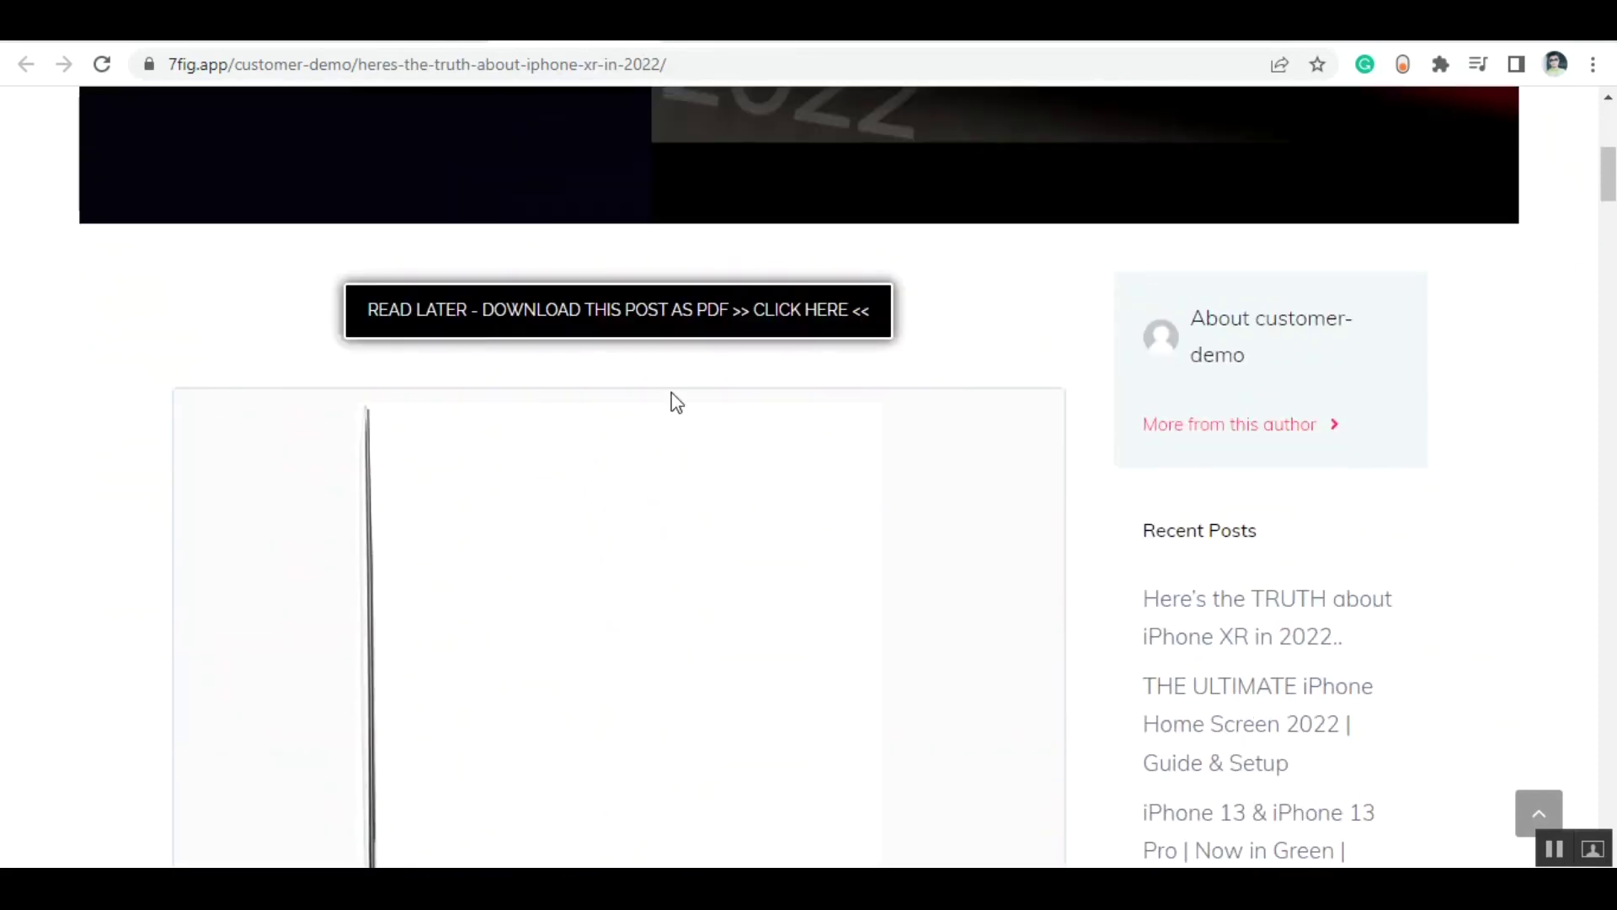
scroll(603, 516, down, 2)
scroll(580, 505, up, 3)
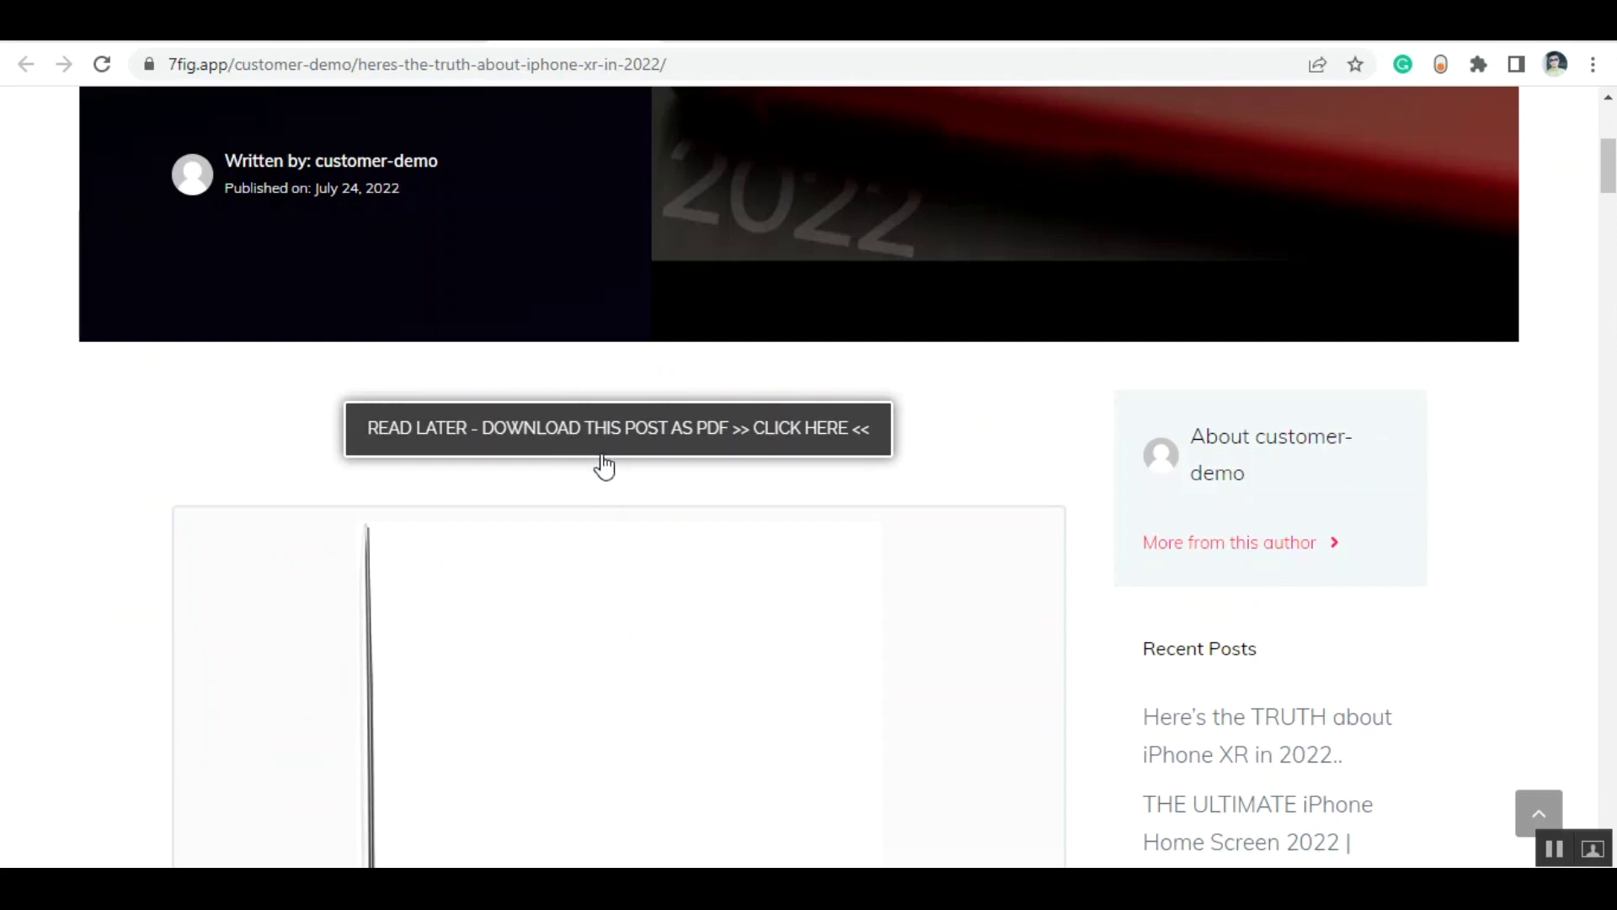
click(598, 433)
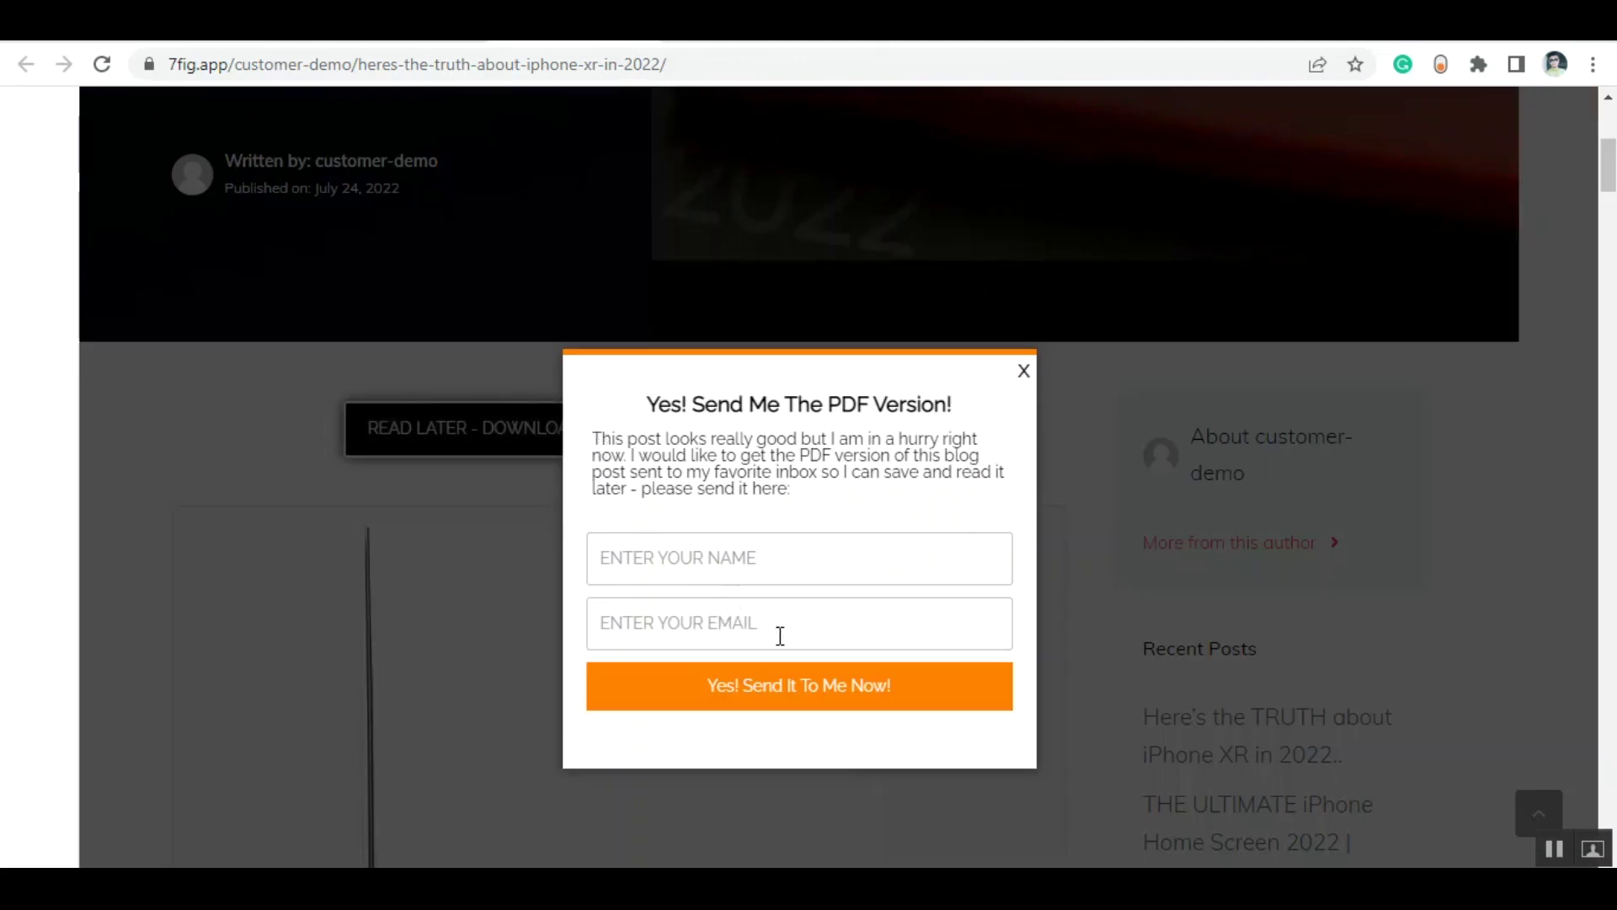
click(1023, 371)
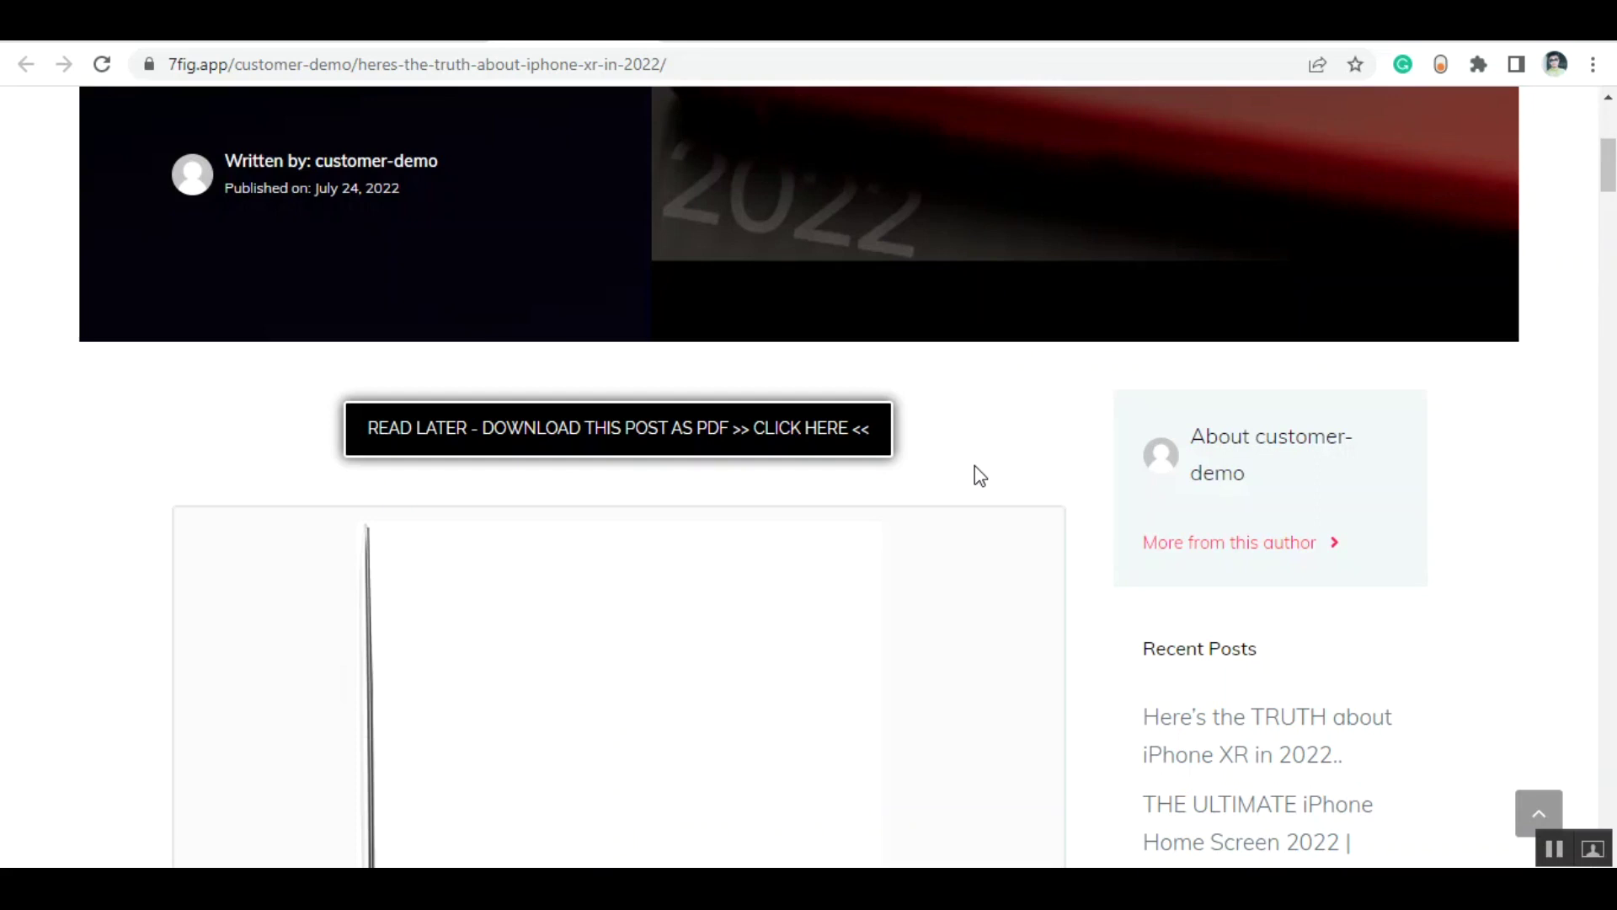
scroll(979, 476, up, 5)
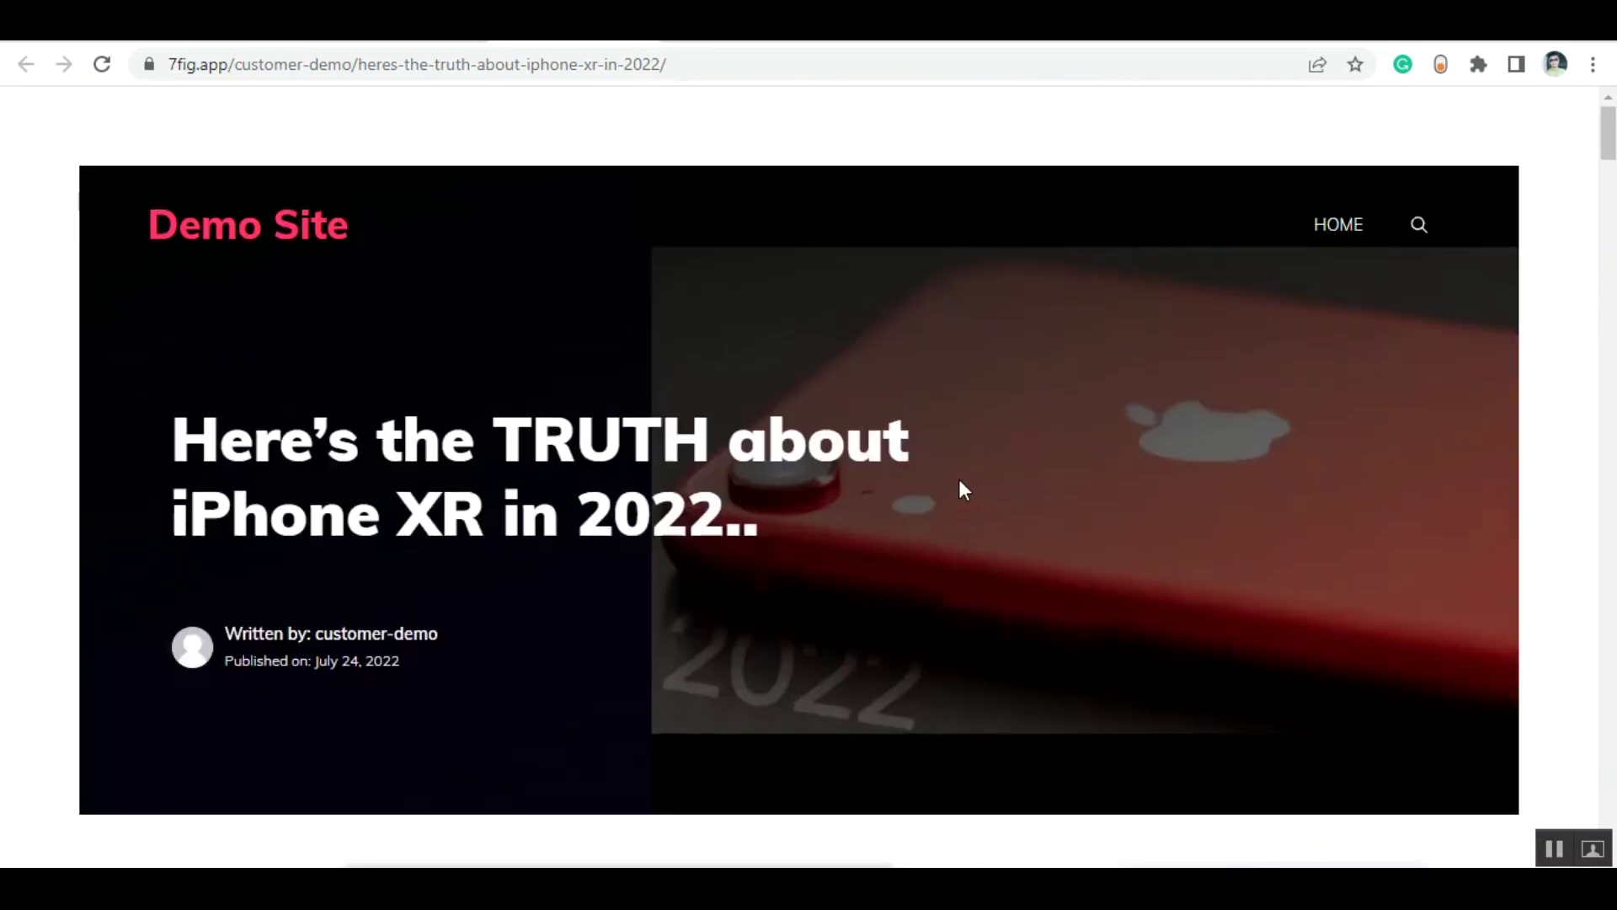